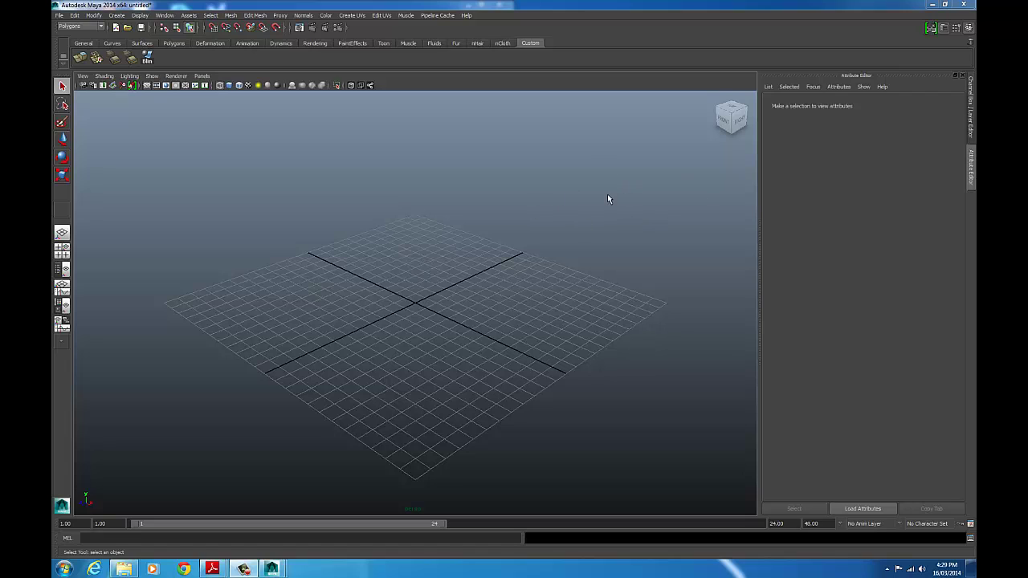
- Create a NURBS sphere, nurbsSphere1, at the centre of the grid
click(118, 16)
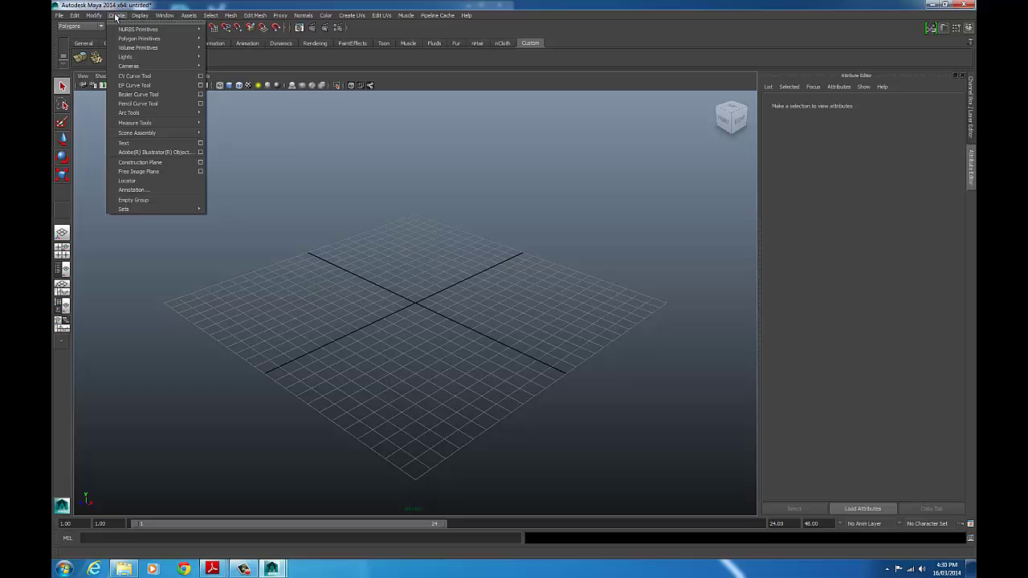
mouse_move(161, 29)
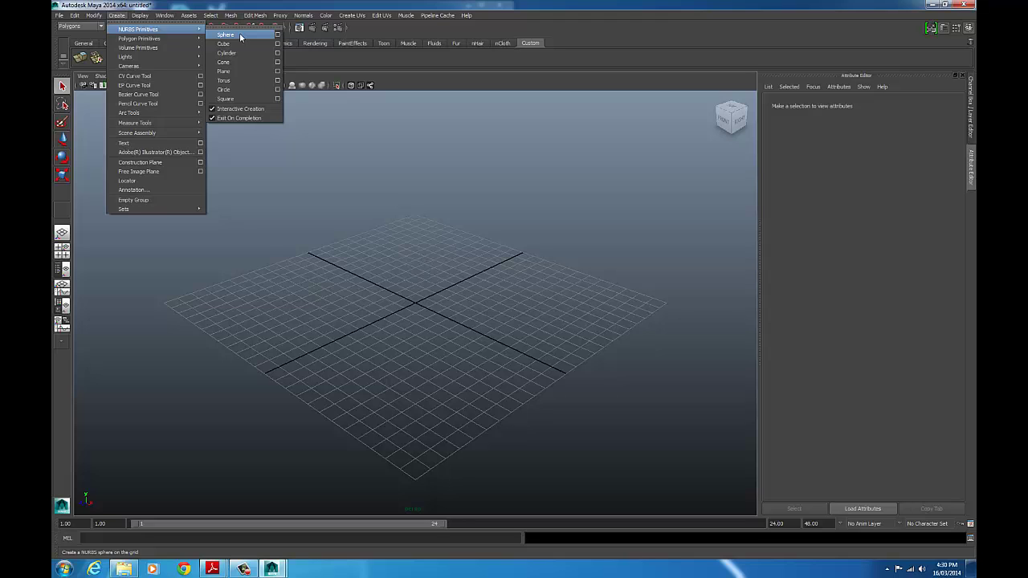
click(241, 37)
drag(424, 305, 486, 294)
- Display the sphere shaded with textures and frame it in the viewport
key(5)
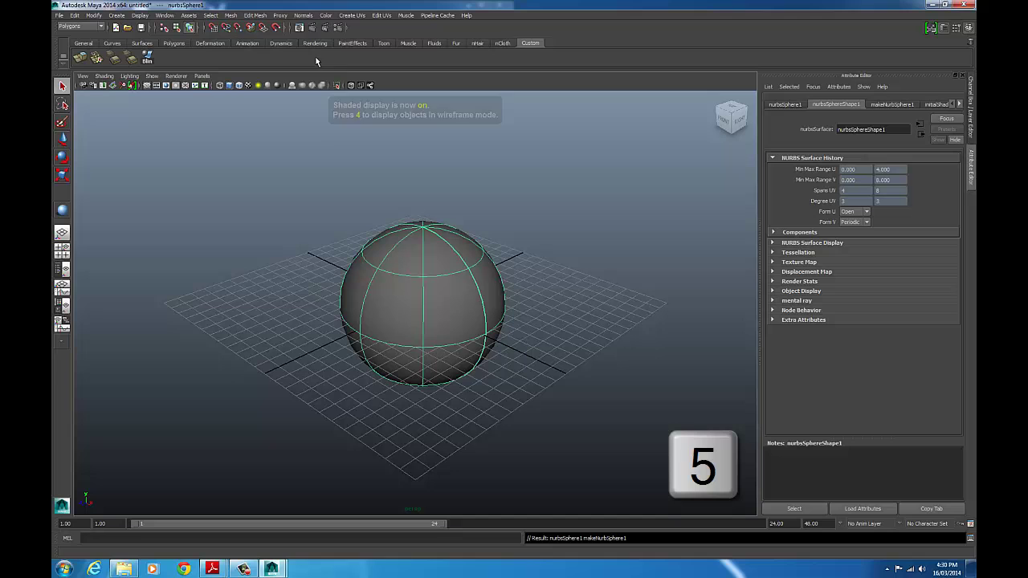
key(6)
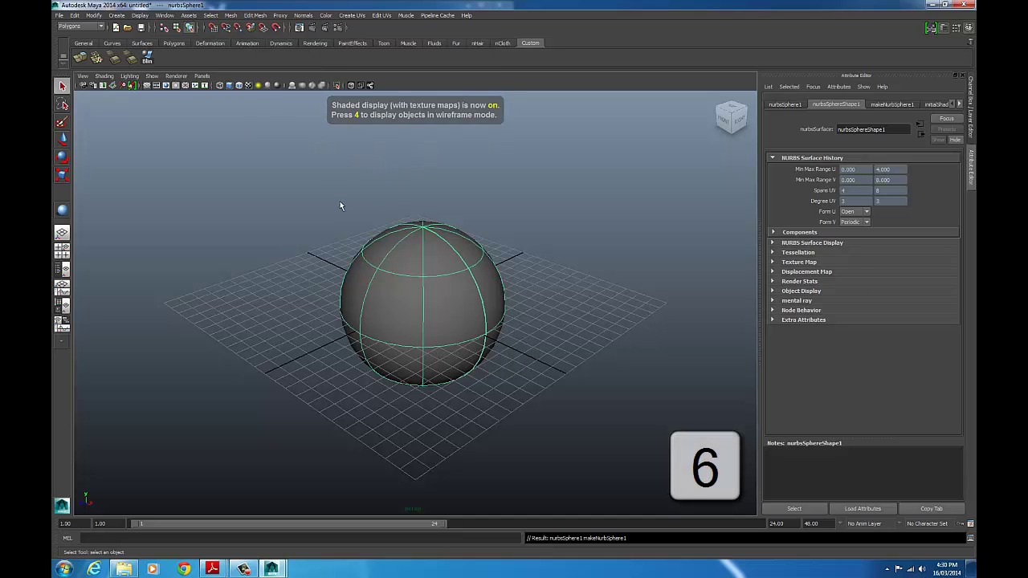
alt+right_drag(625, 271, 611, 268)
alt+drag(610, 269, 360, 248)
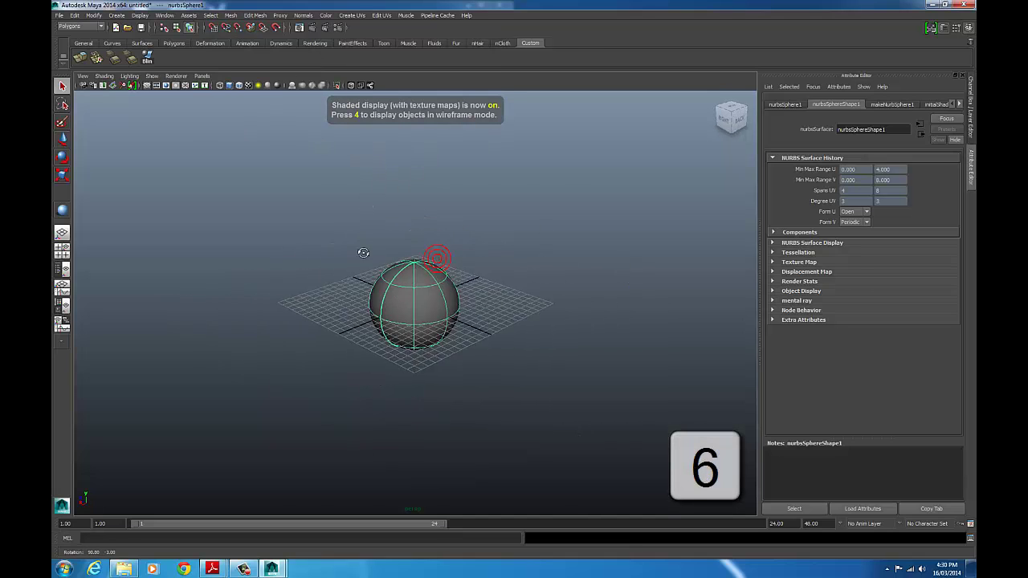
alt+right_drag(360, 249, 627, 296)
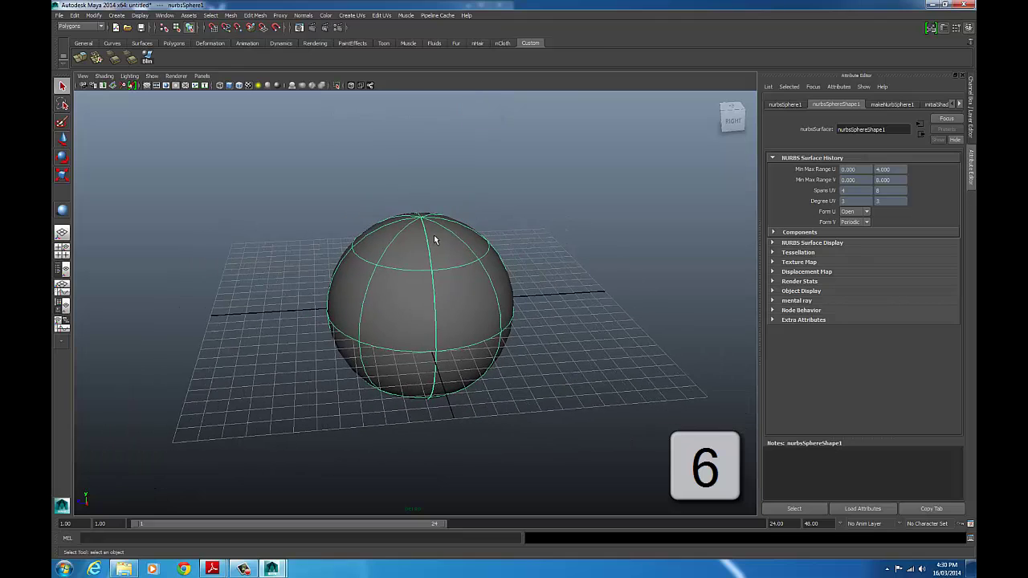
- Assign a new Blinn material, blinn1, to nurbsSphere1 from its right-click menu
right_click(434, 235)
mouse_move(437, 408)
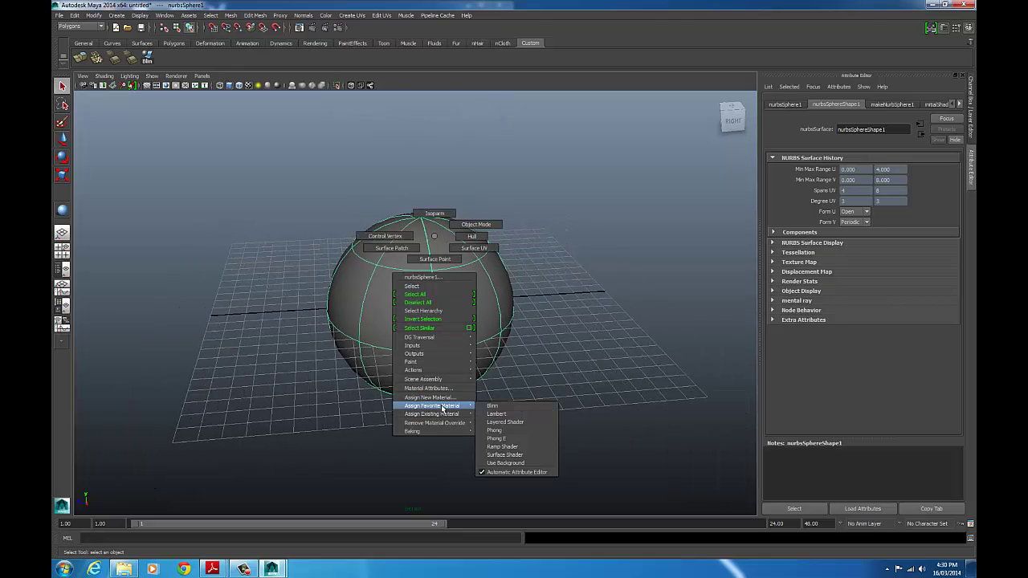
click(511, 406)
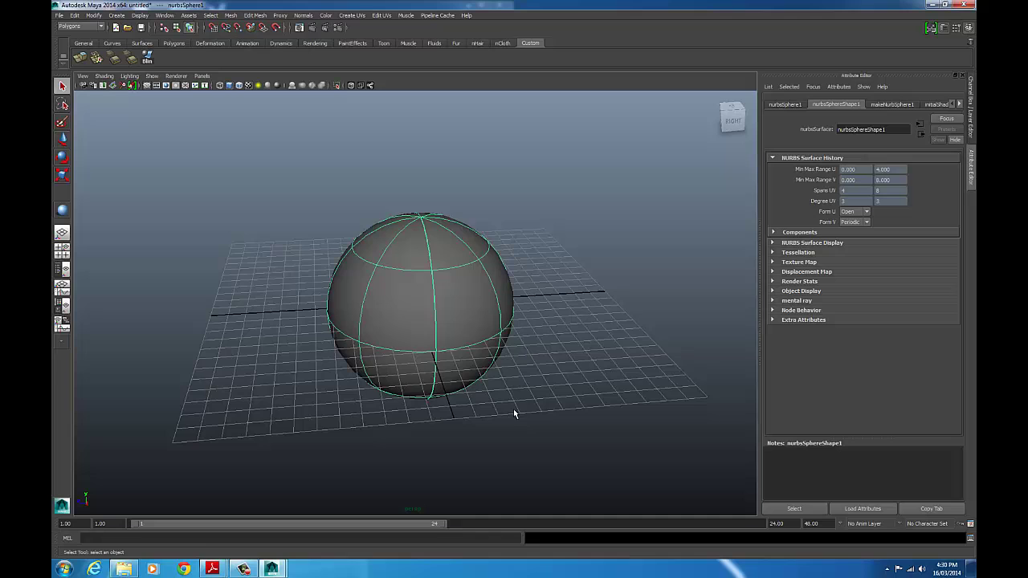
alt+drag(487, 303, 610, 317)
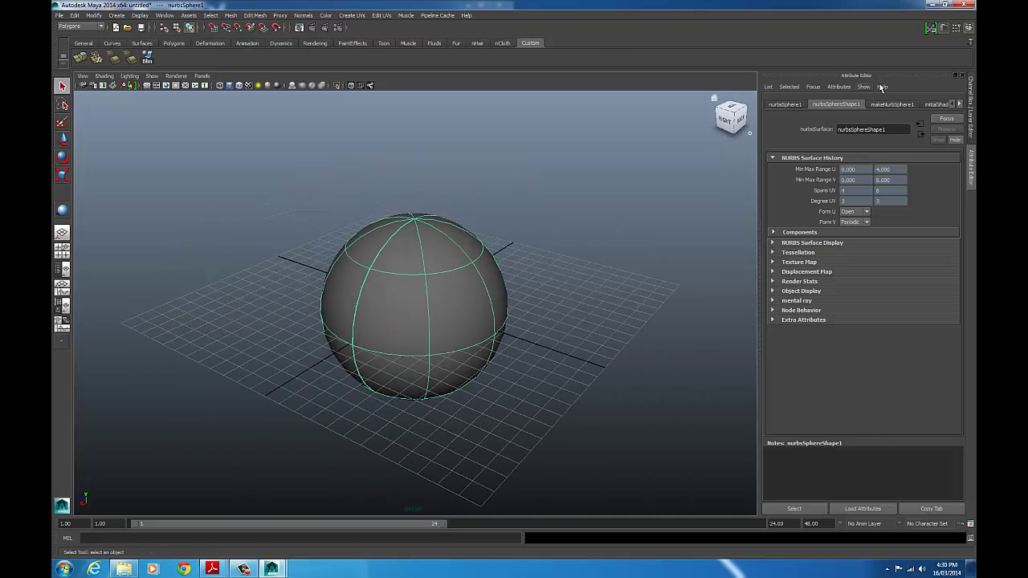
click(960, 104)
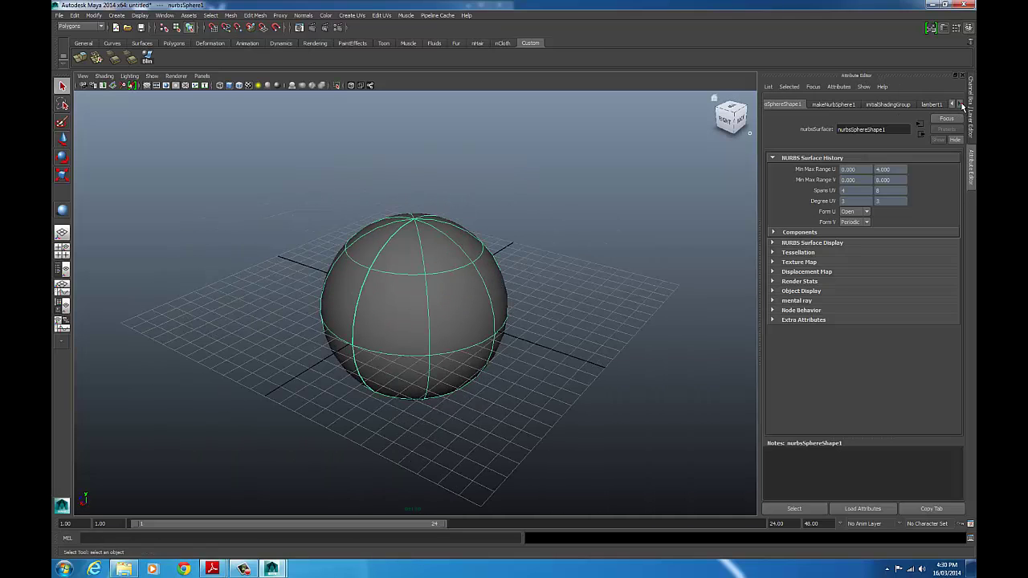
right_click(446, 295)
click(492, 453)
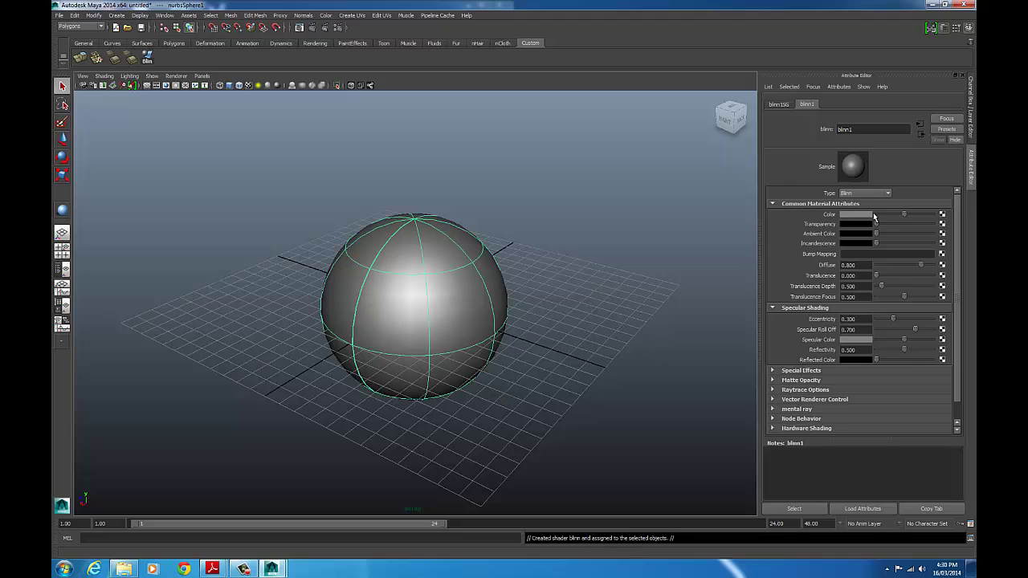
alt+drag(568, 262, 506, 267)
alt+right_drag(458, 217, 551, 218)
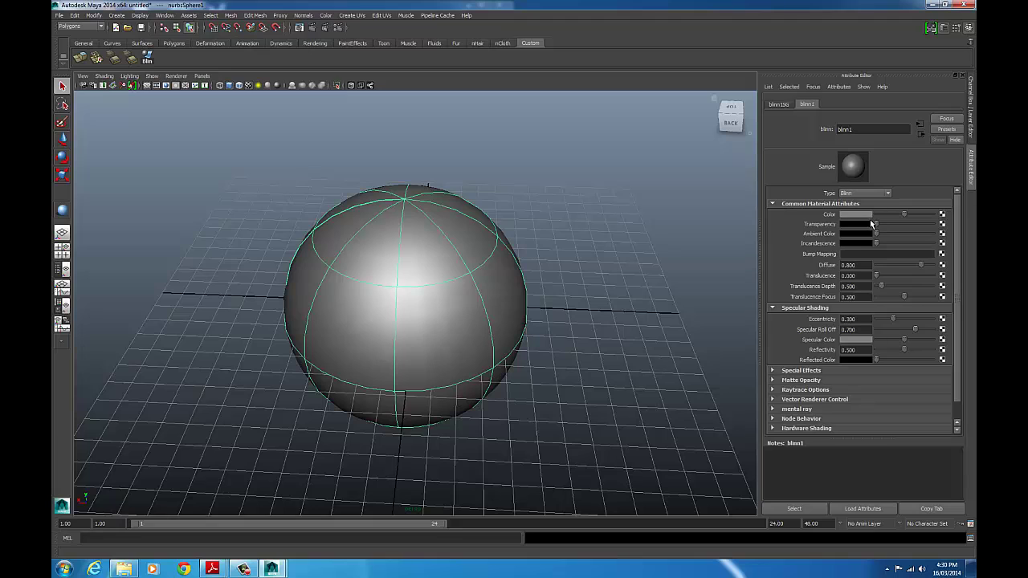
- Map a Ramp texture, ramp1, onto blinn1's Color, banding the sphere red, green and blue
click(942, 214)
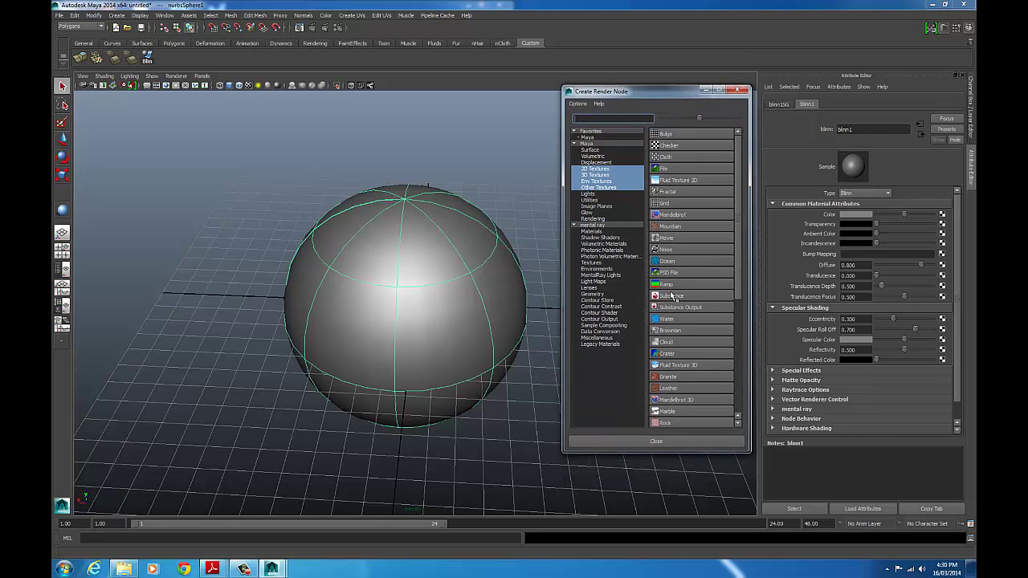
click(664, 285)
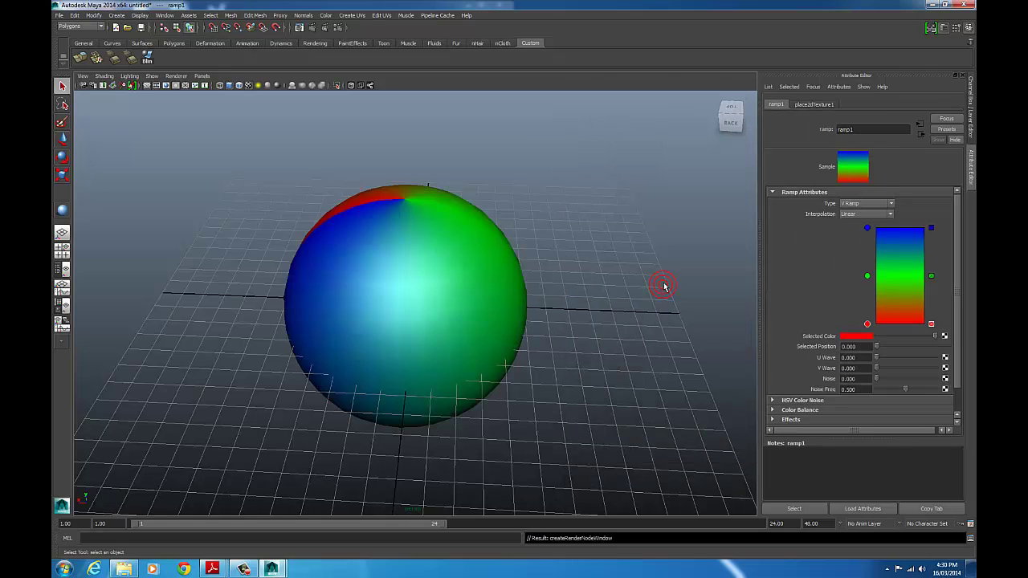
alt+drag(489, 253, 592, 252)
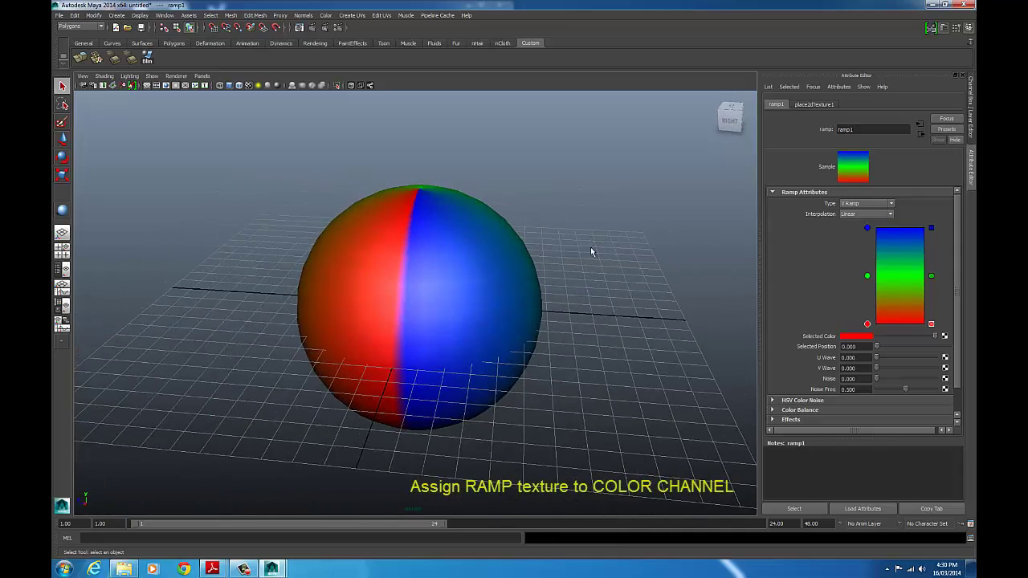
drag(608, 302, 218, 346)
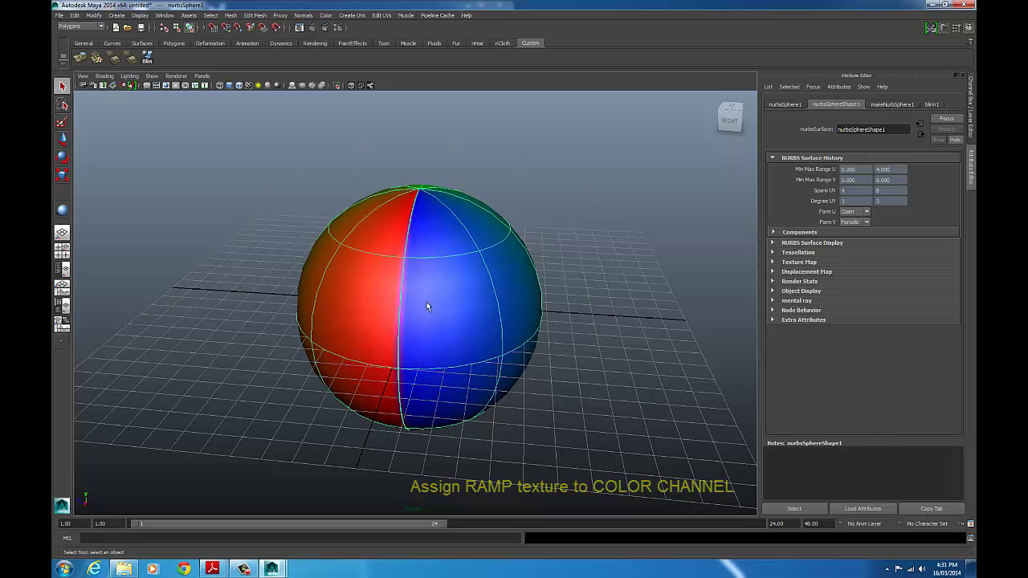
alt+drag(543, 211, 393, 240)
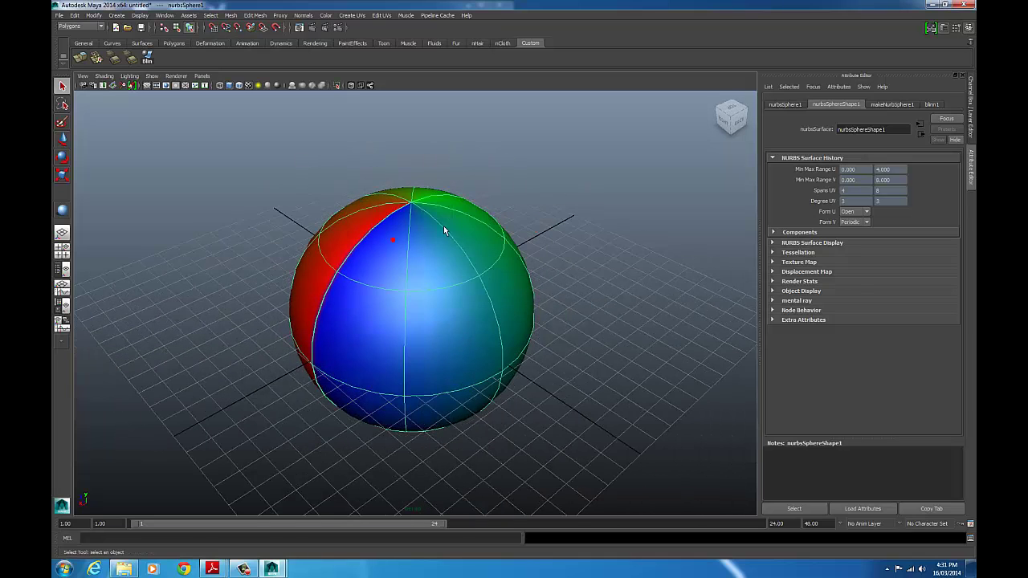
- Rename blinn1 to EyeballMAt1 and show its colour ramp, ramp1
click(932, 105)
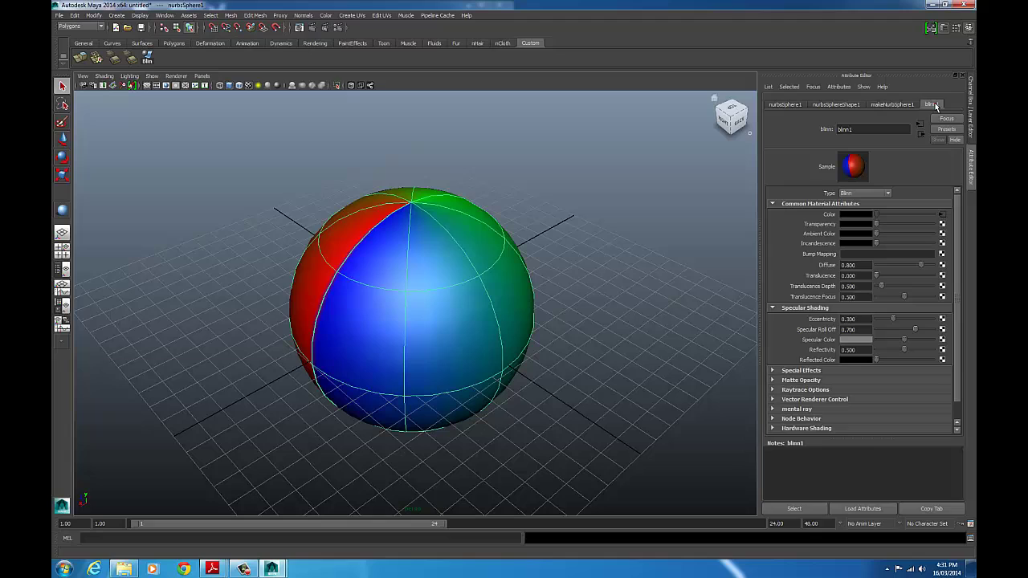
double_click(888, 129)
text(EyeballMAt1)
key(Return)
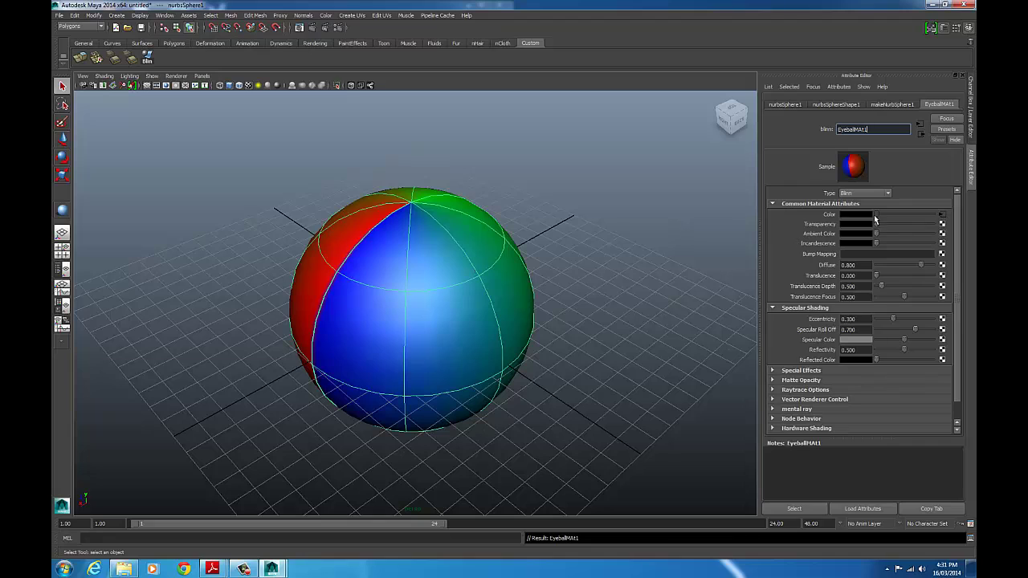
click(944, 217)
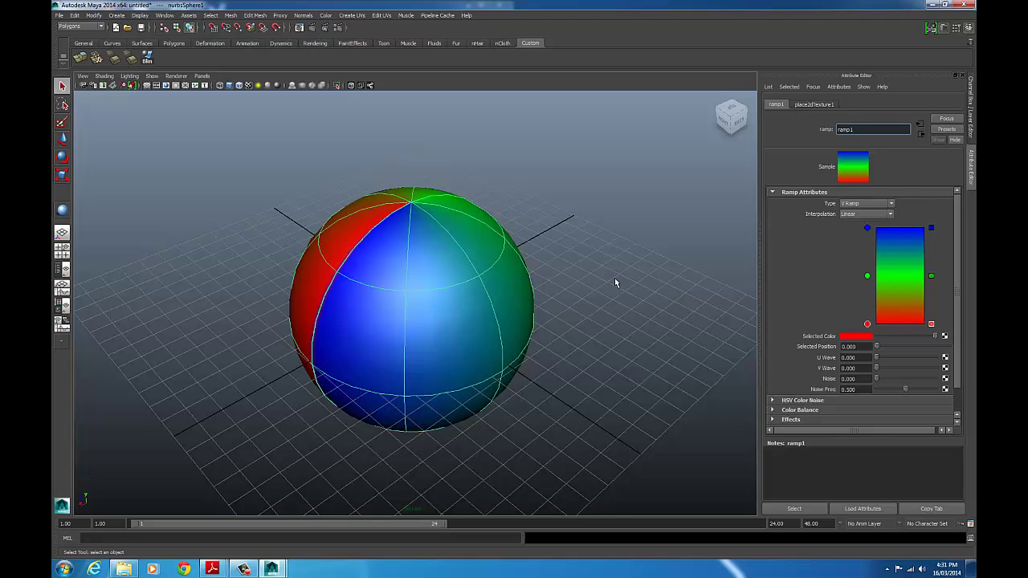
- Change ramp1's type to U Ramp and add a colour stop at 0.725
click(893, 204)
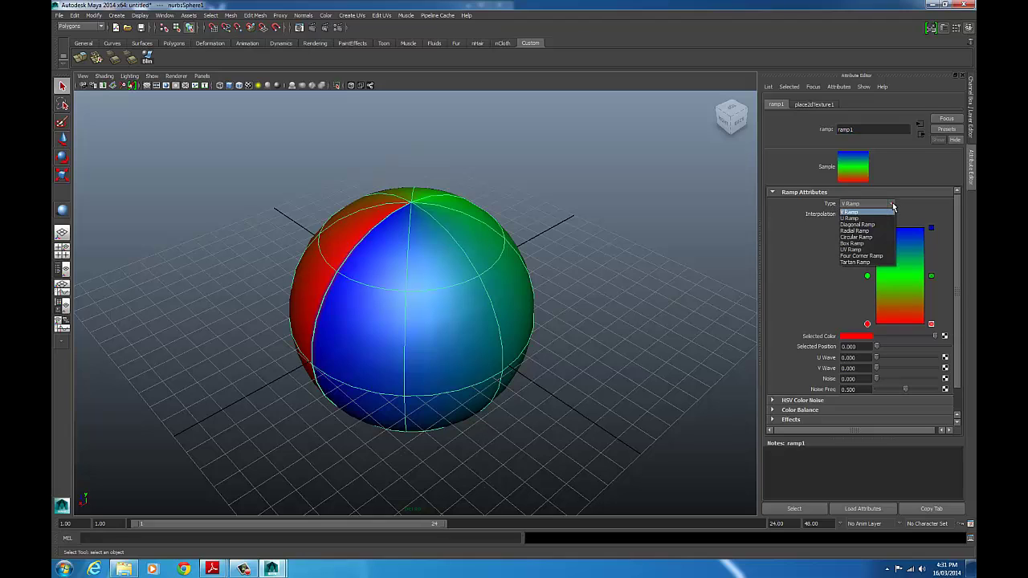
click(853, 217)
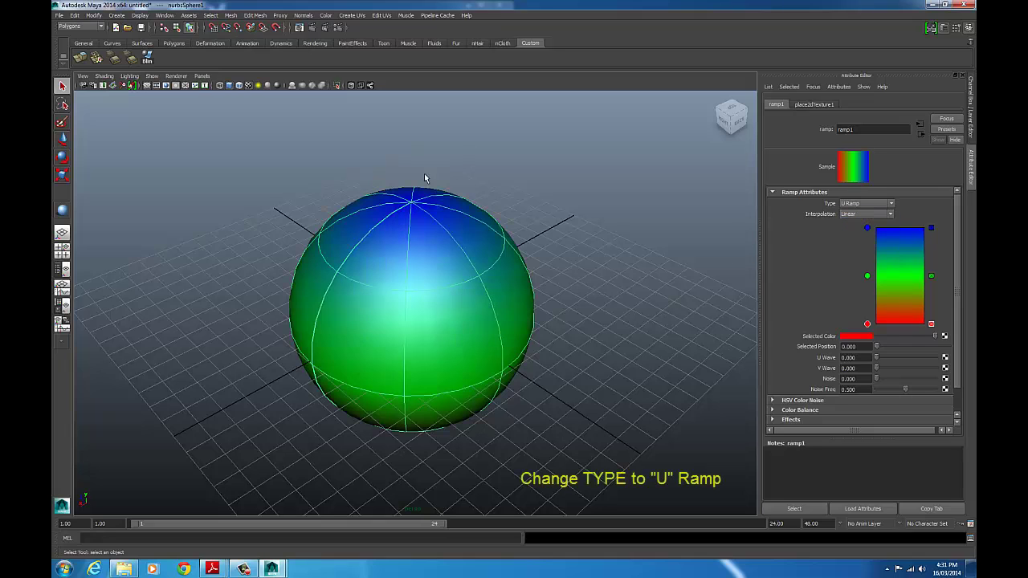
alt+drag(576, 259, 595, 270)
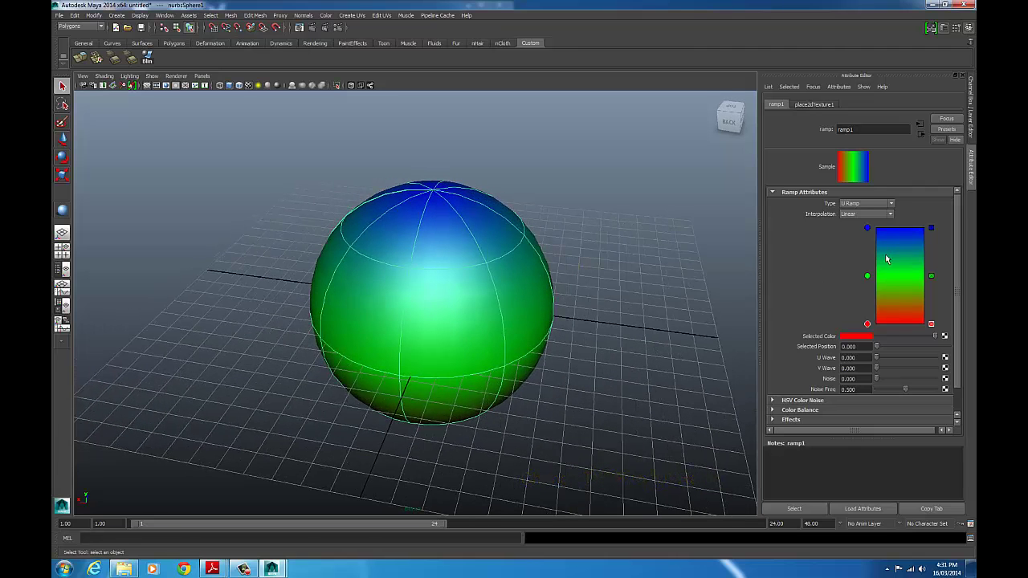
click(886, 254)
- Set the bottom ramp stop to white and the green middle stop to black
click(867, 325)
click(859, 337)
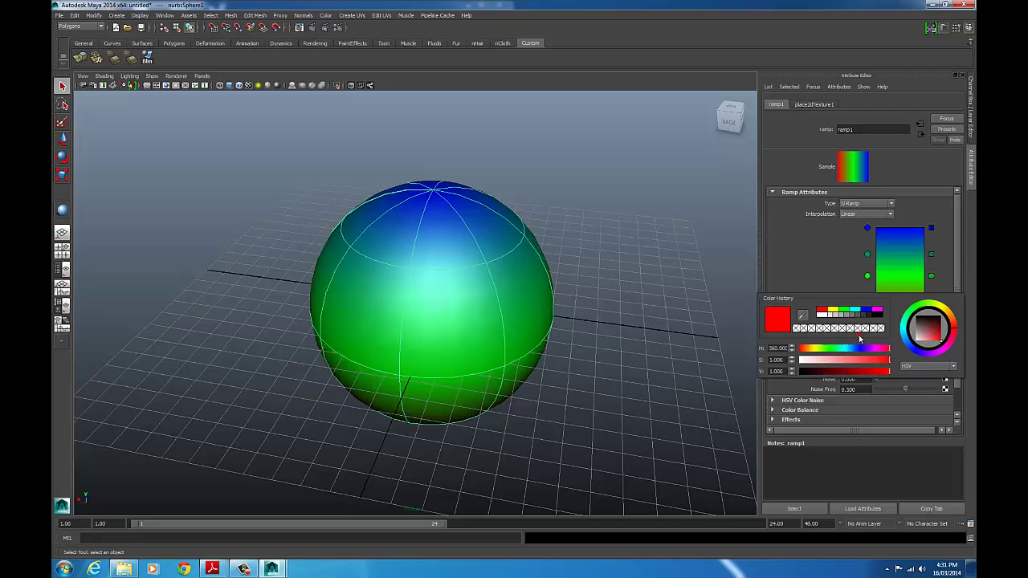
click(818, 316)
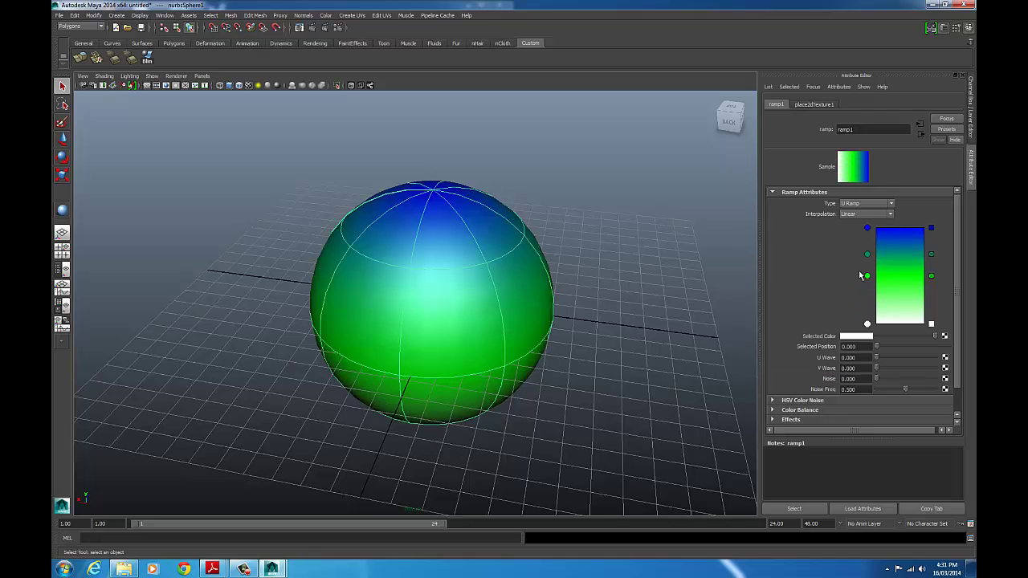
click(867, 276)
click(855, 336)
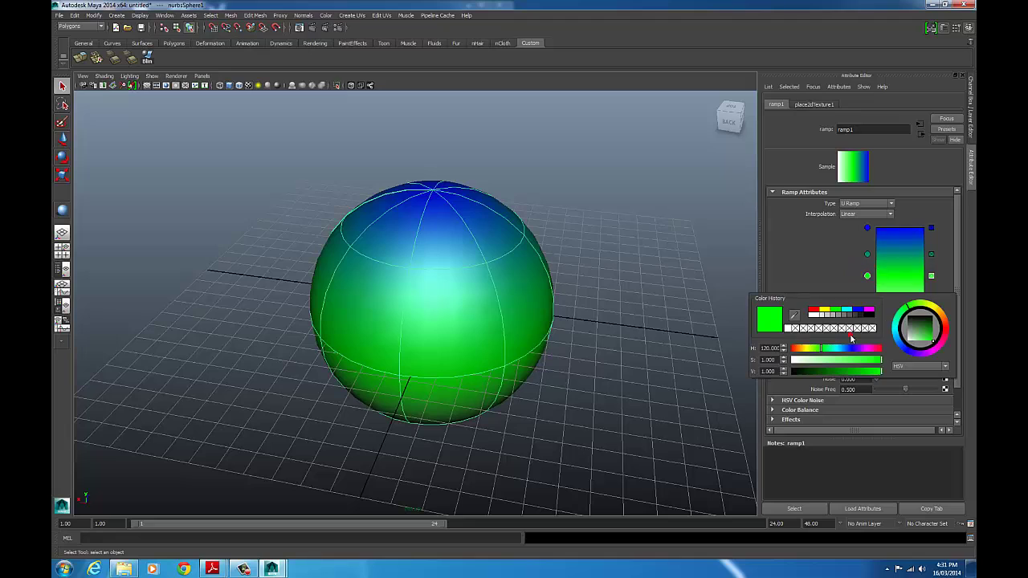
click(873, 319)
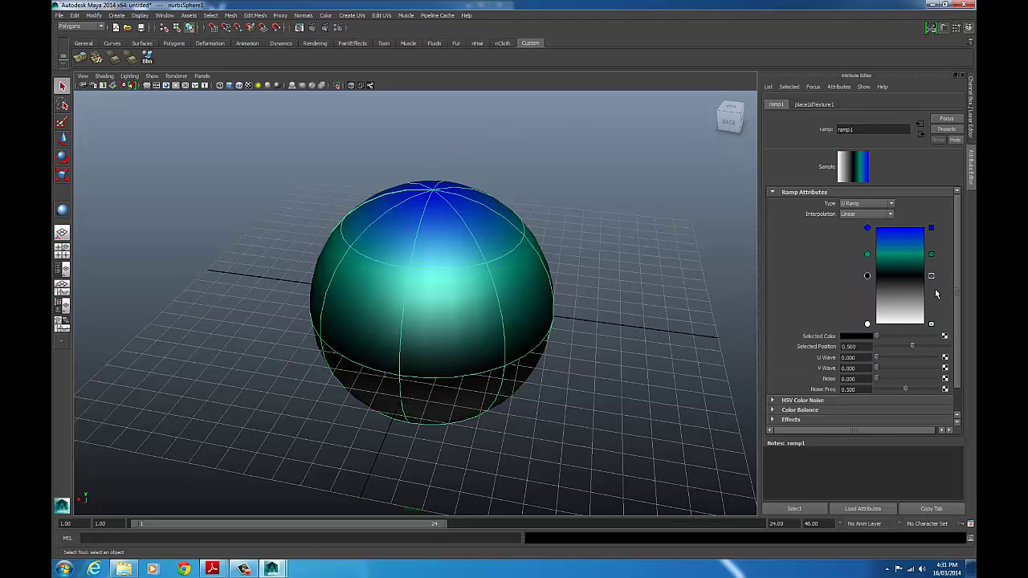
- Set the teal ramp stop to white and the top blue stop to black
click(867, 255)
click(869, 337)
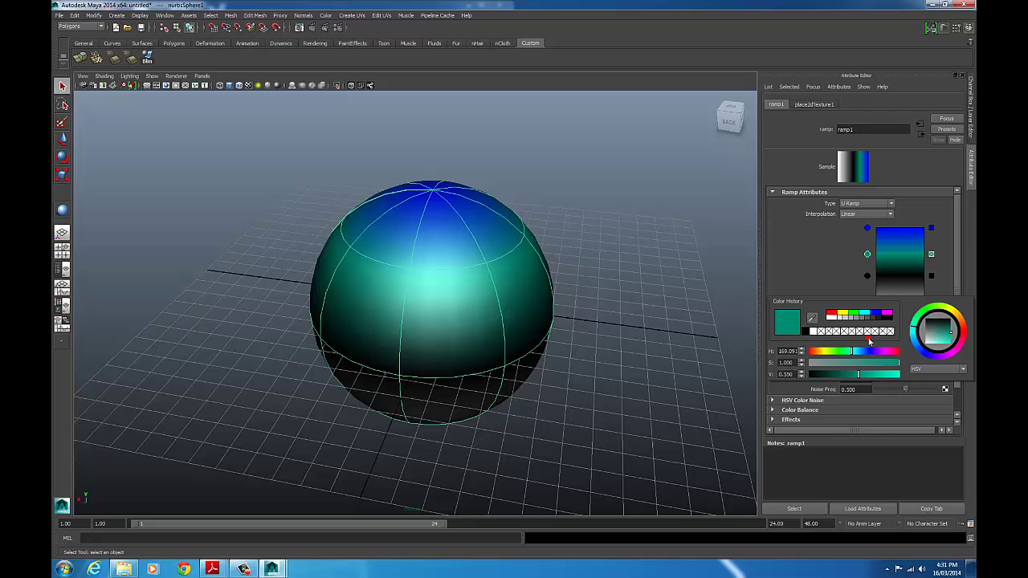
click(833, 319)
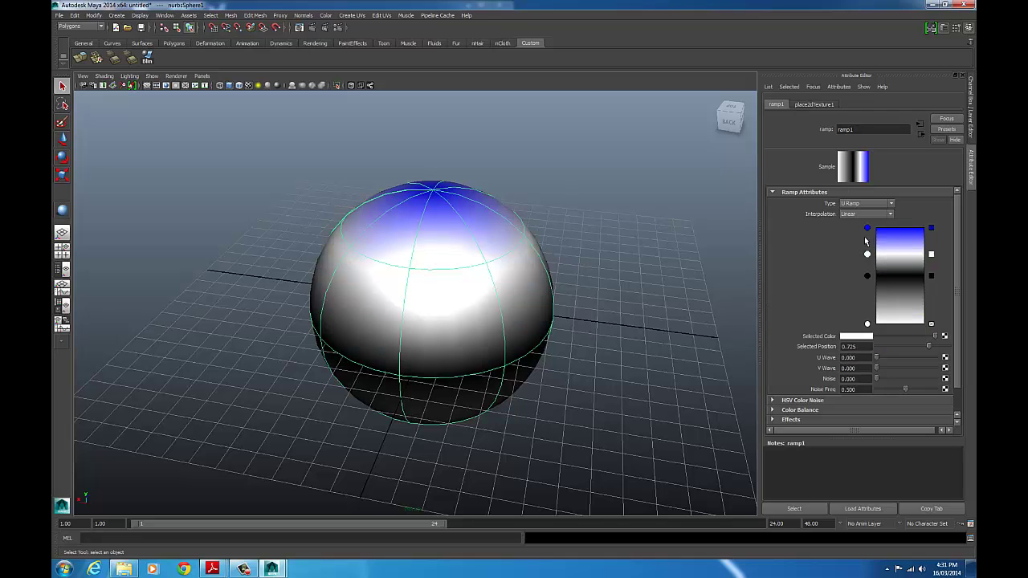
click(867, 229)
click(857, 336)
click(802, 330)
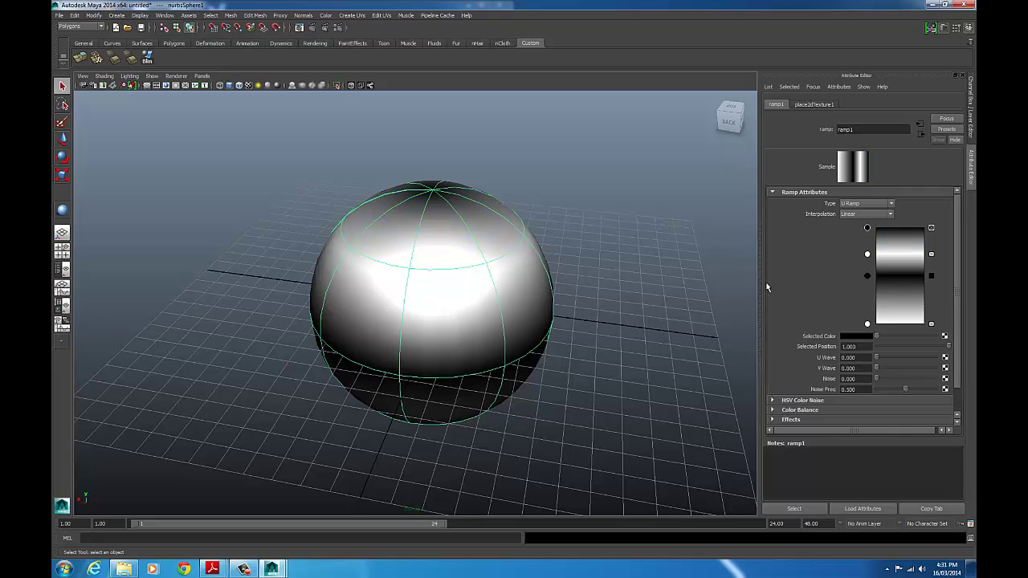
mouse_move(658, 341)
alt+mouse_down()
mouse_move(631, 284)
mouse_move(603, 313)
mouse_move(602, 337)
mouse_move(611, 327)
mouse_move(578, 337)
mouse_move(645, 338)
alt+mouse_up()
- Switch the viewport to High Quality Rendering with the sphere at smooth display level 3
click(175, 76)
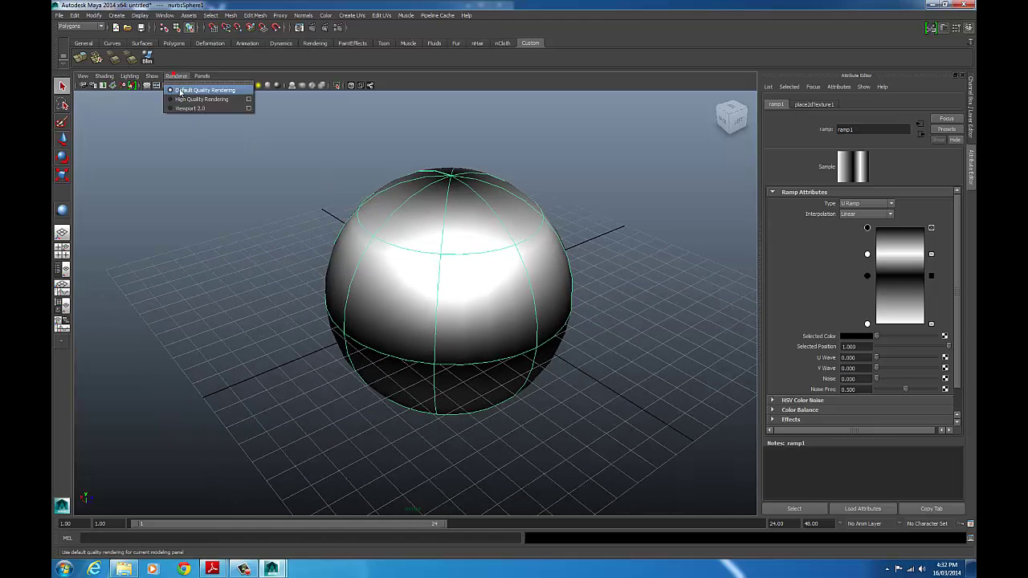
click(184, 98)
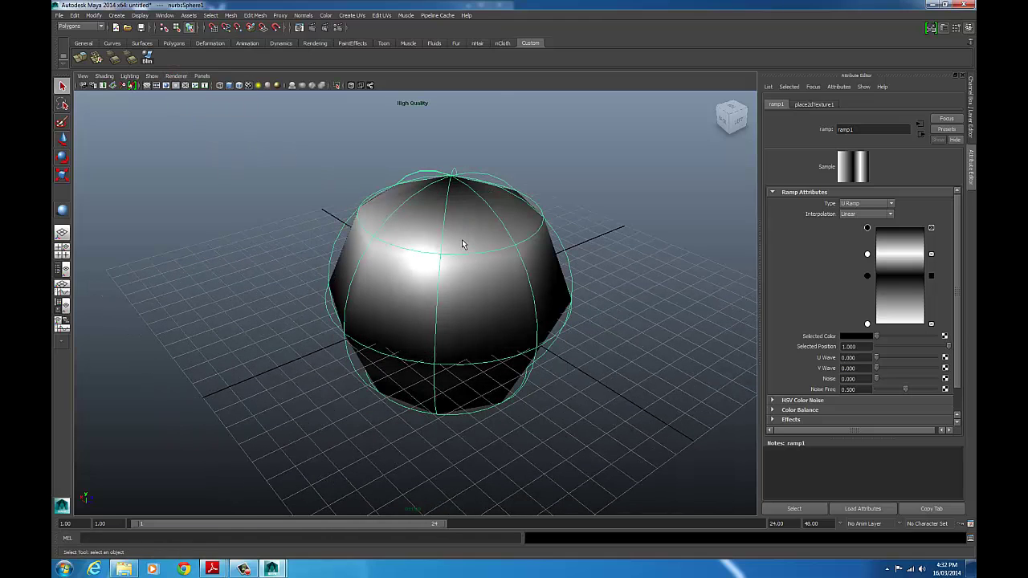
key(ctrl+z)
key(ctrl+z)
key(3)
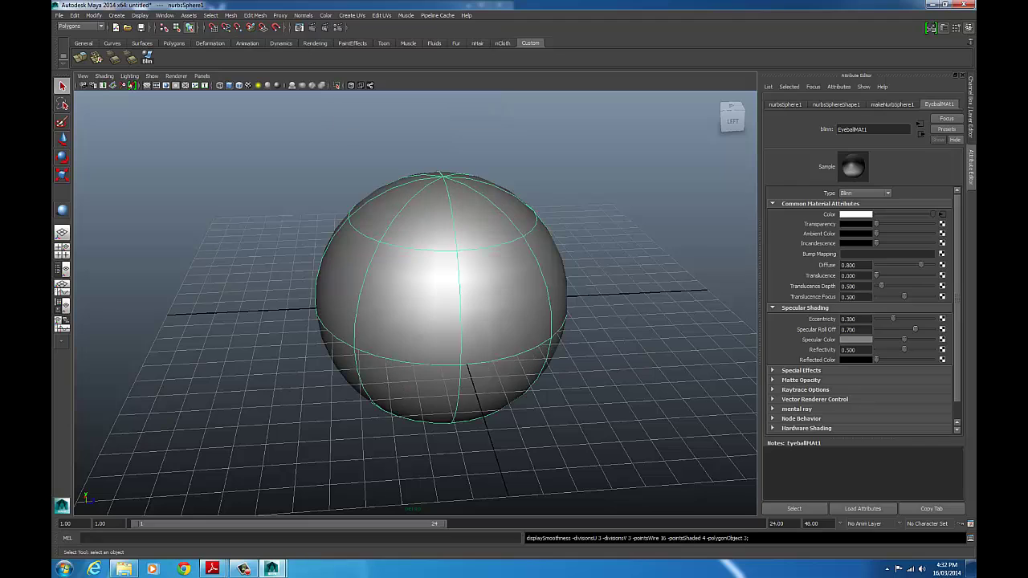
key(shift+z)
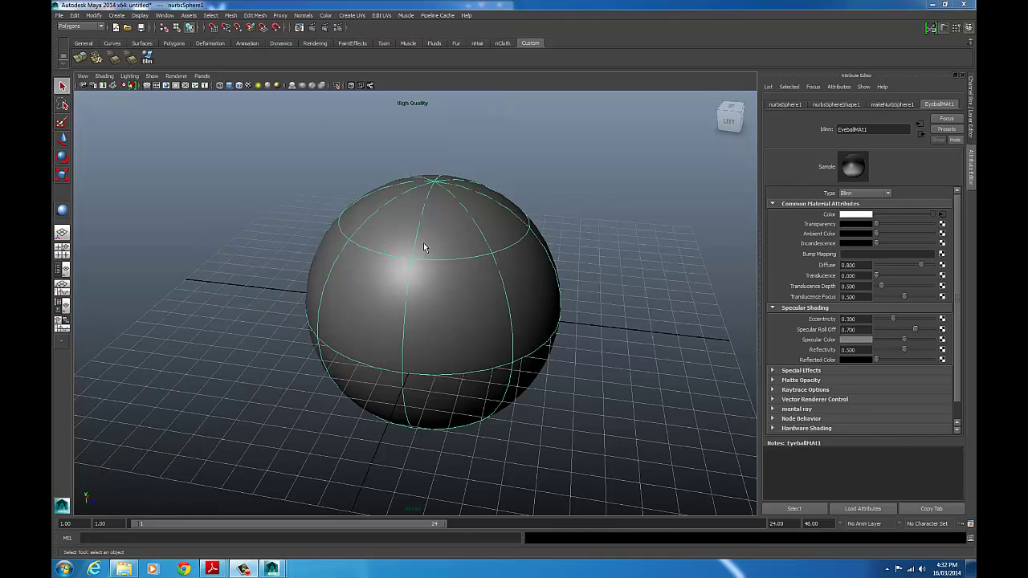
alt+drag(424, 248, 493, 241)
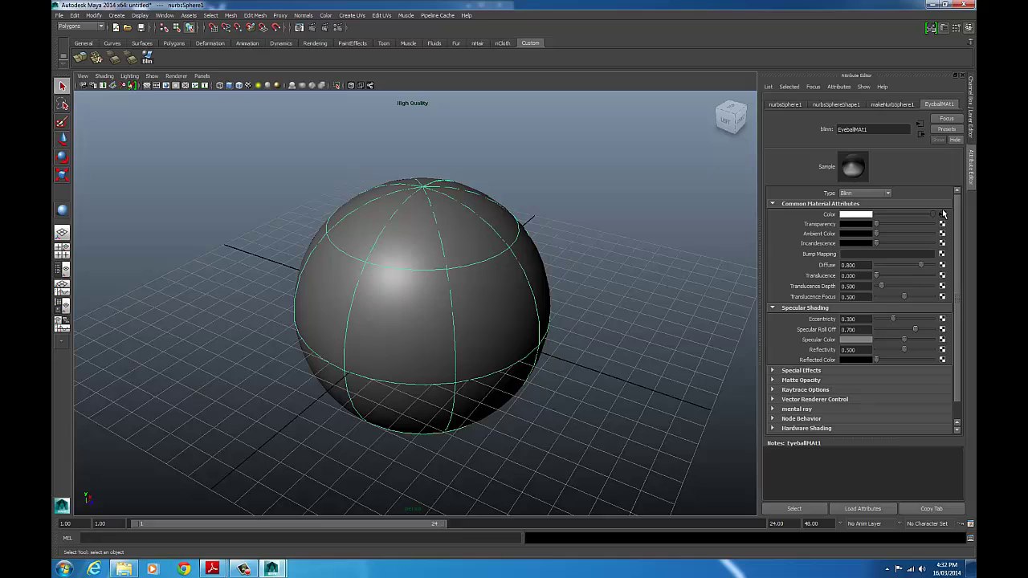
click(249, 85)
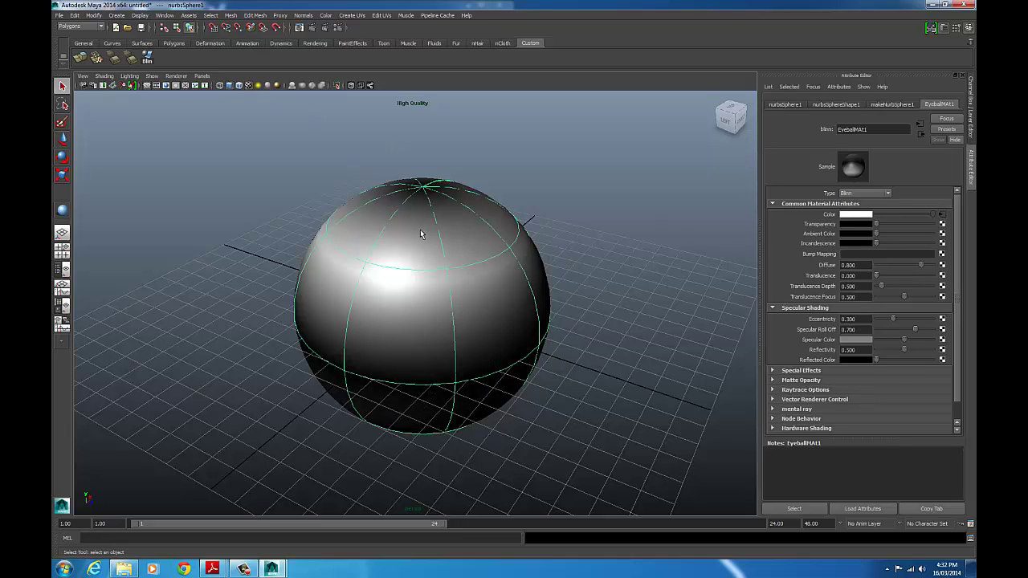
right_drag(420, 230, 450, 223)
- Slide ramp1's white (0.935), black and white stops near the top to form iris and pupil
click(945, 214)
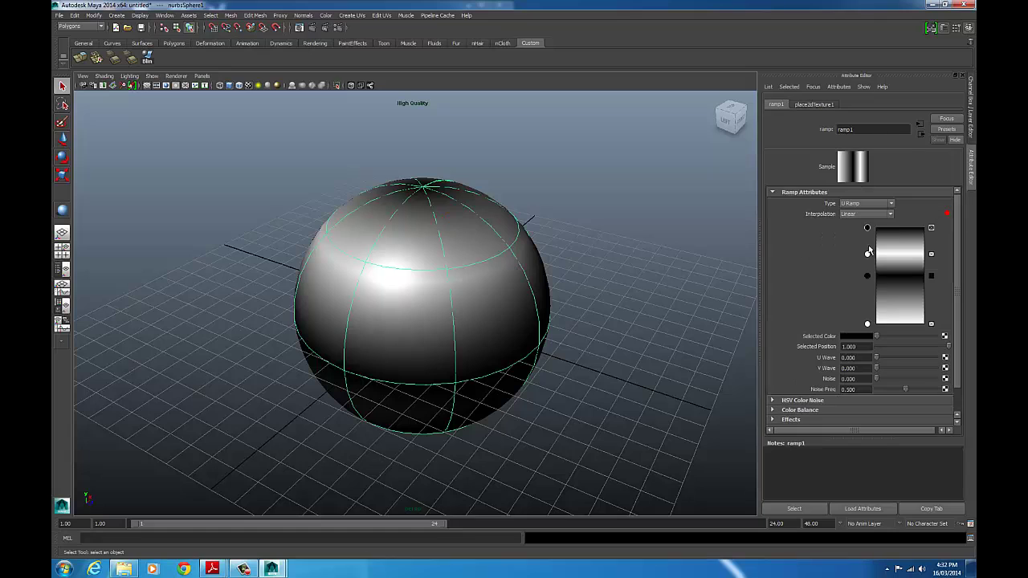
drag(867, 254, 865, 233)
drag(868, 277, 869, 247)
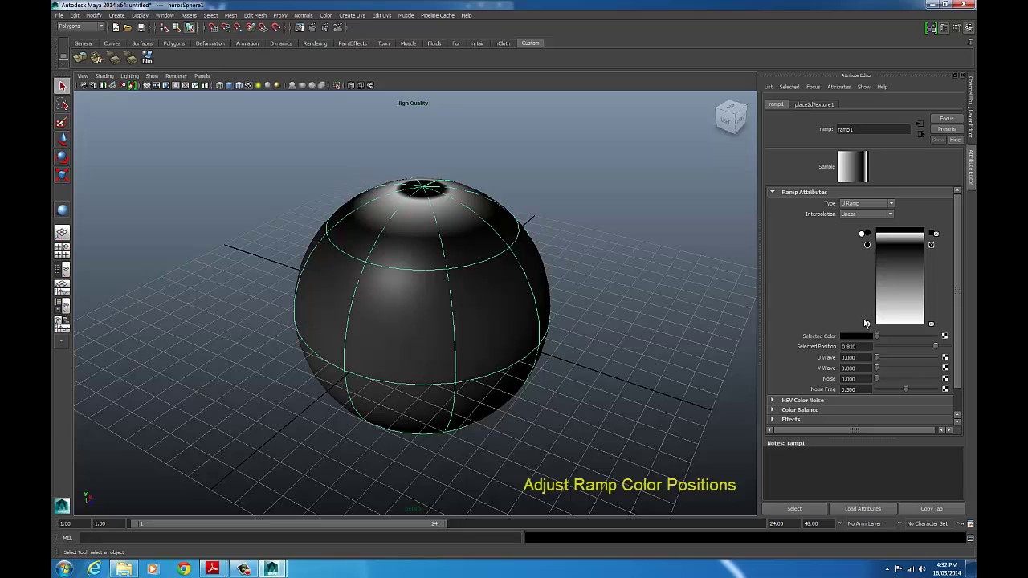
drag(866, 326, 874, 245)
alt+drag(609, 280, 558, 274)
click(561, 273)
alt+drag(507, 305, 390, 104)
click(403, 267)
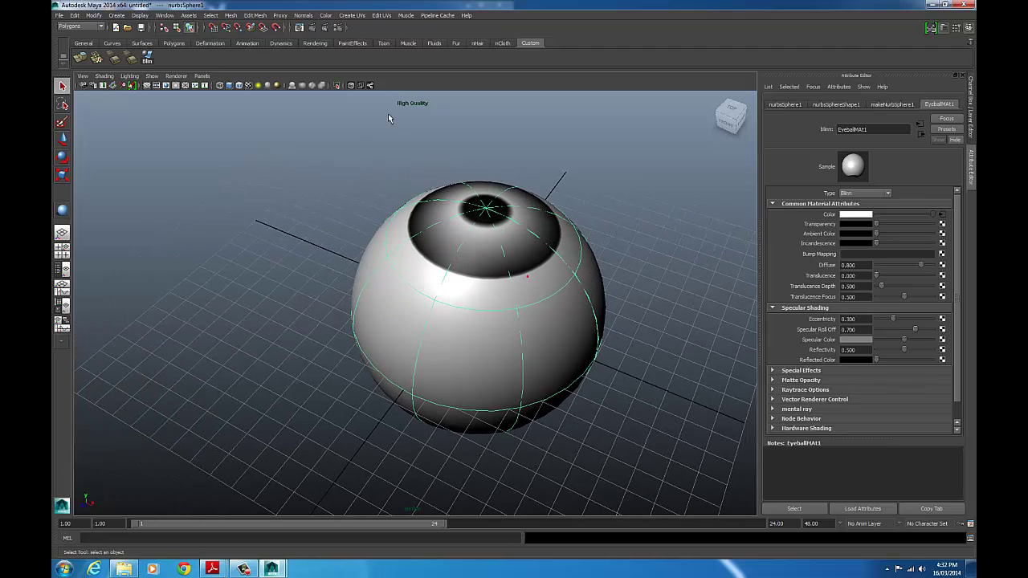
- Test-render the eyeball, then bring up textures for ramp1's top colour stop
click(311, 29)
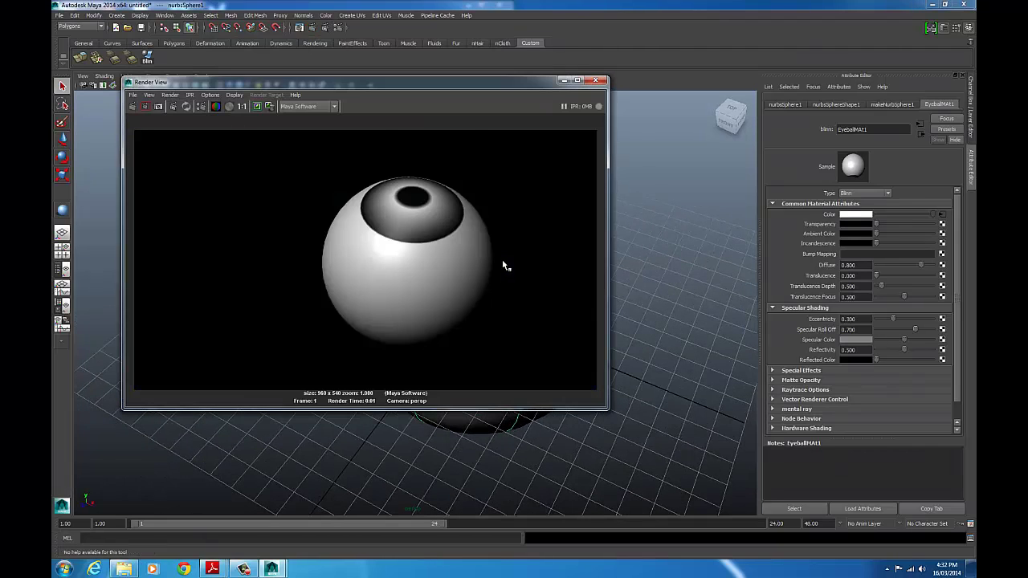
click(595, 80)
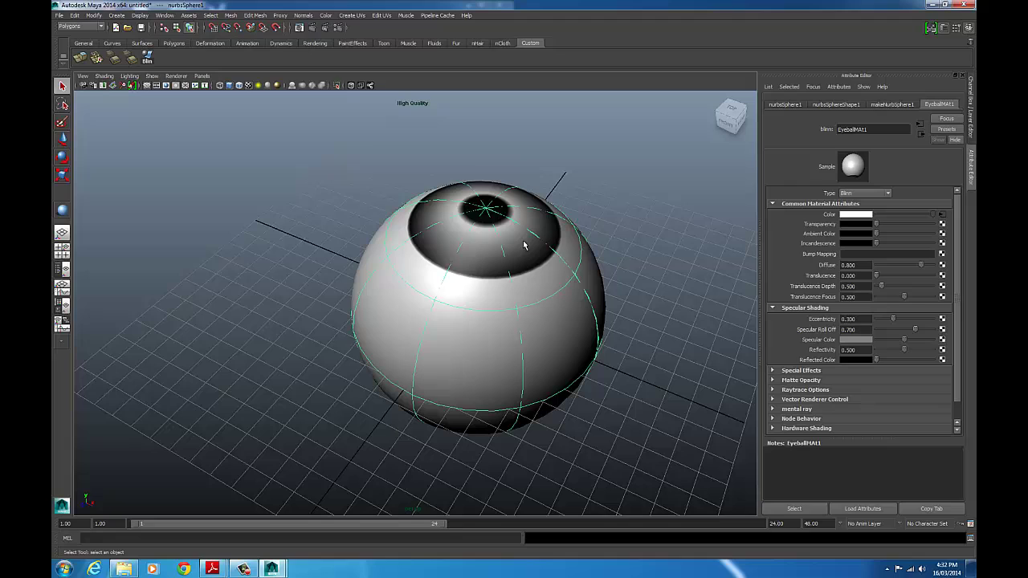
click(943, 216)
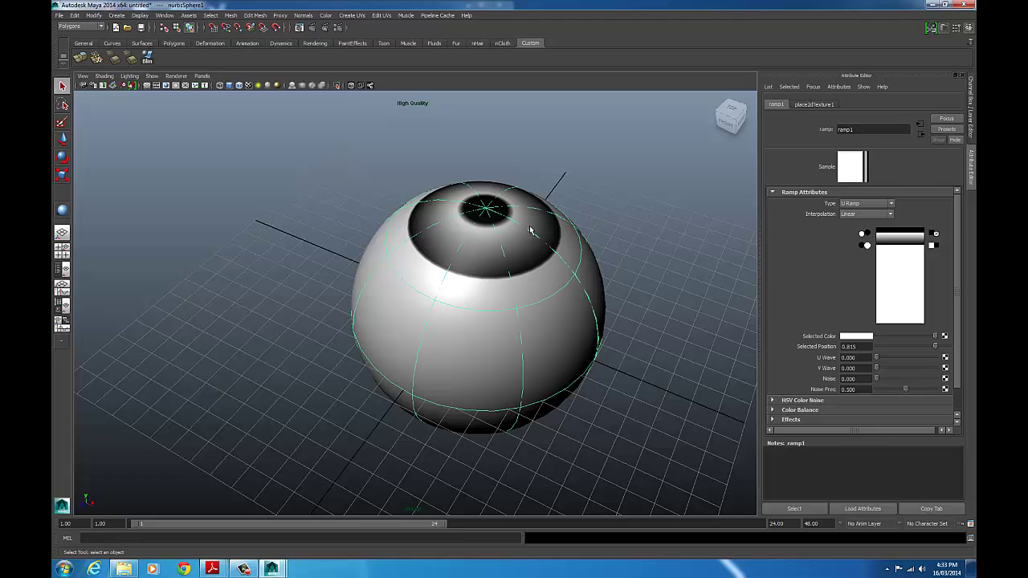
click(862, 233)
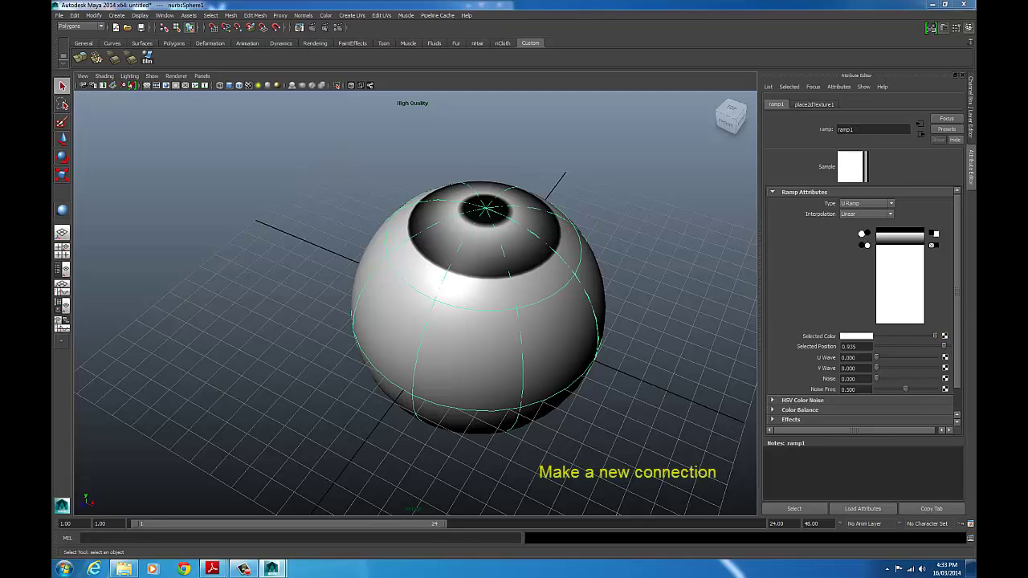
click(945, 336)
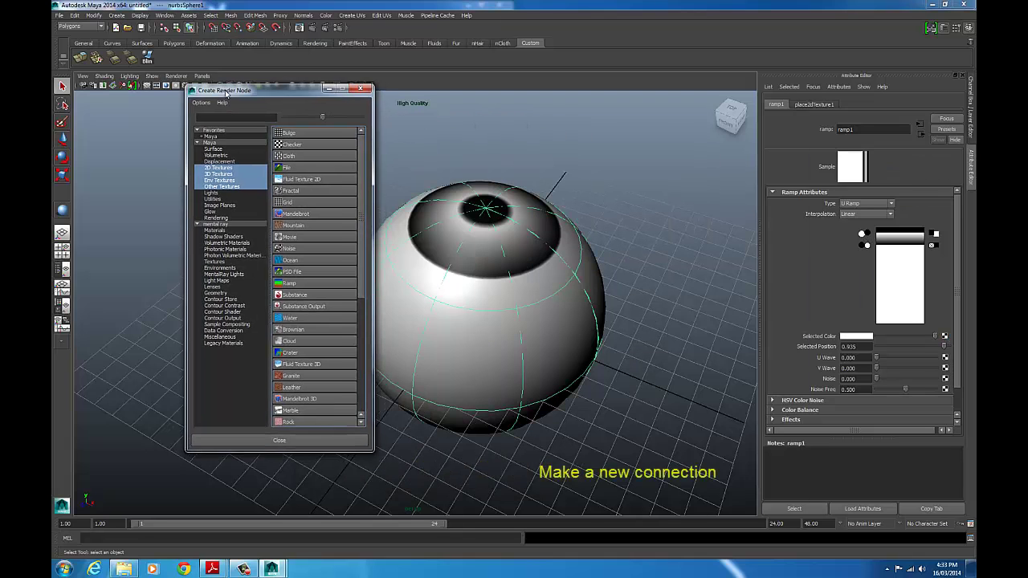
- Connect a Fractal texture, fractal1, to the iris stop and check place2dTexture2
click(285, 193)
alt+drag(594, 209, 403, 221)
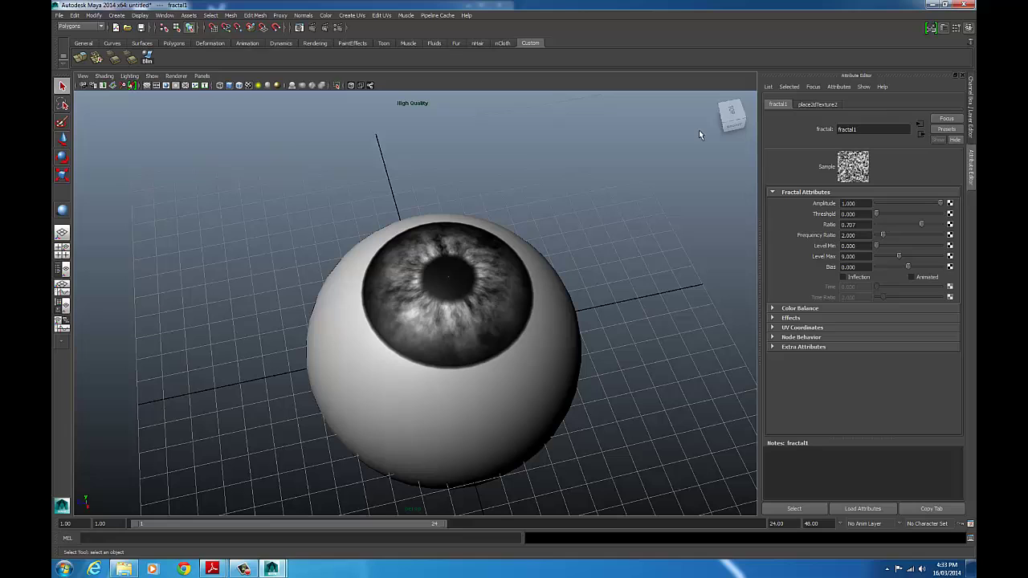
click(919, 132)
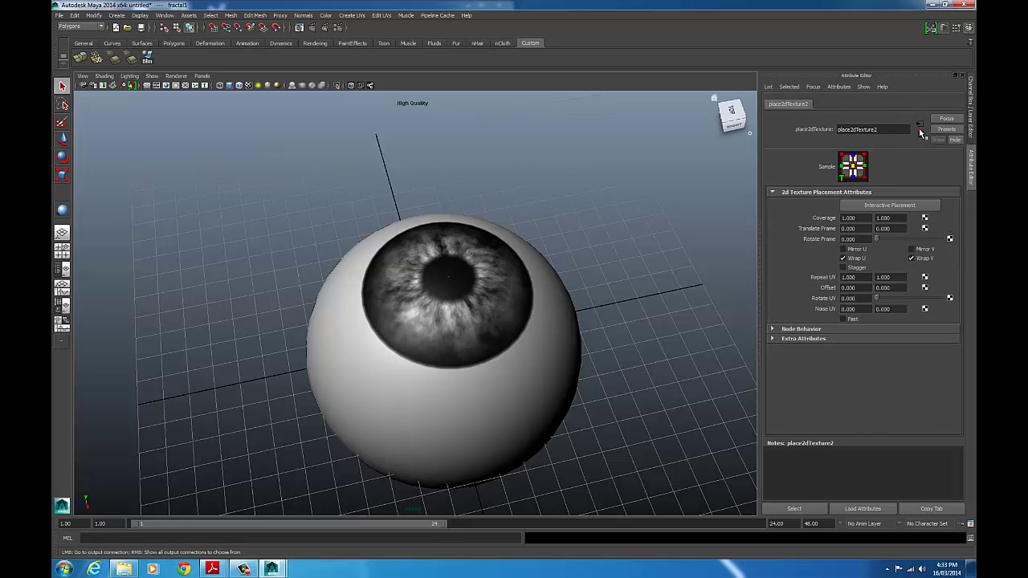
click(921, 133)
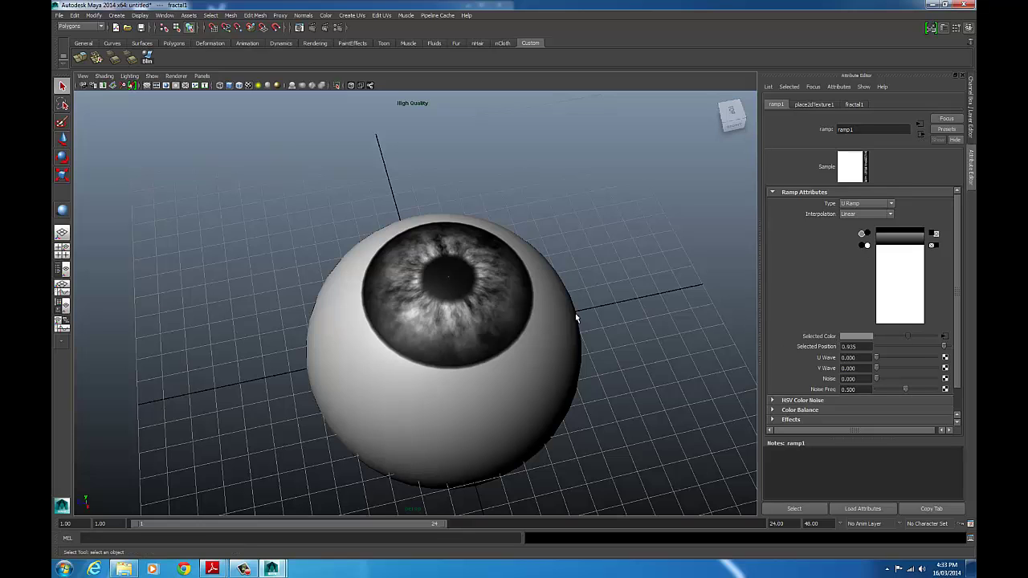
- Move the top ramp colour entry to 0.970 to enlarge the pupil slightly
click(476, 279)
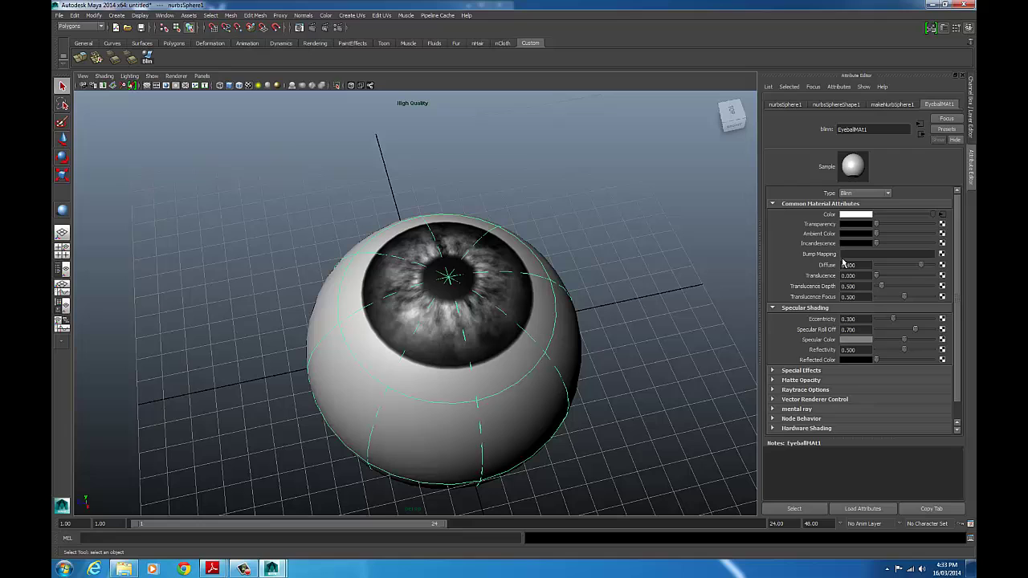
click(943, 217)
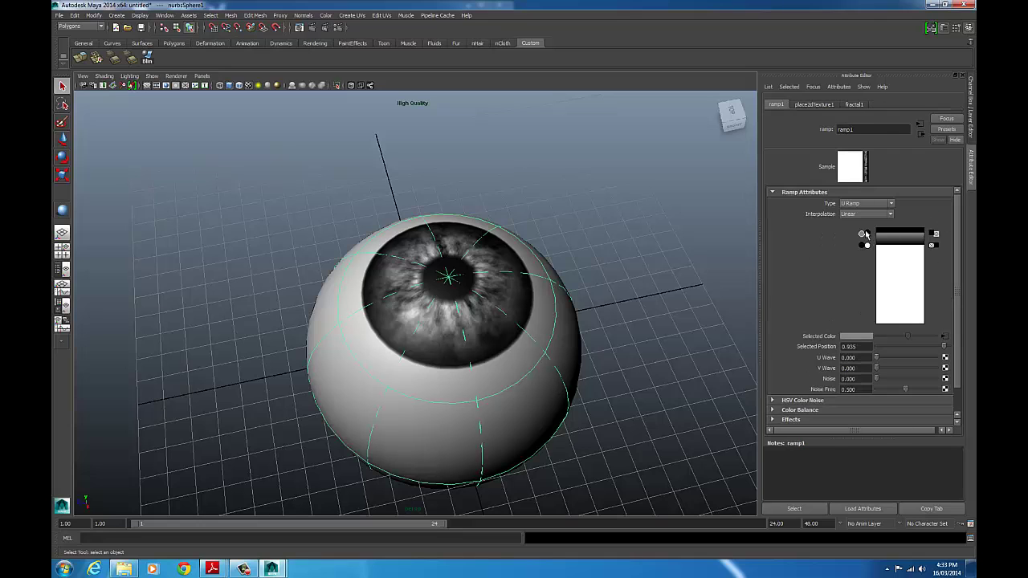
click(865, 233)
drag(865, 233, 866, 233)
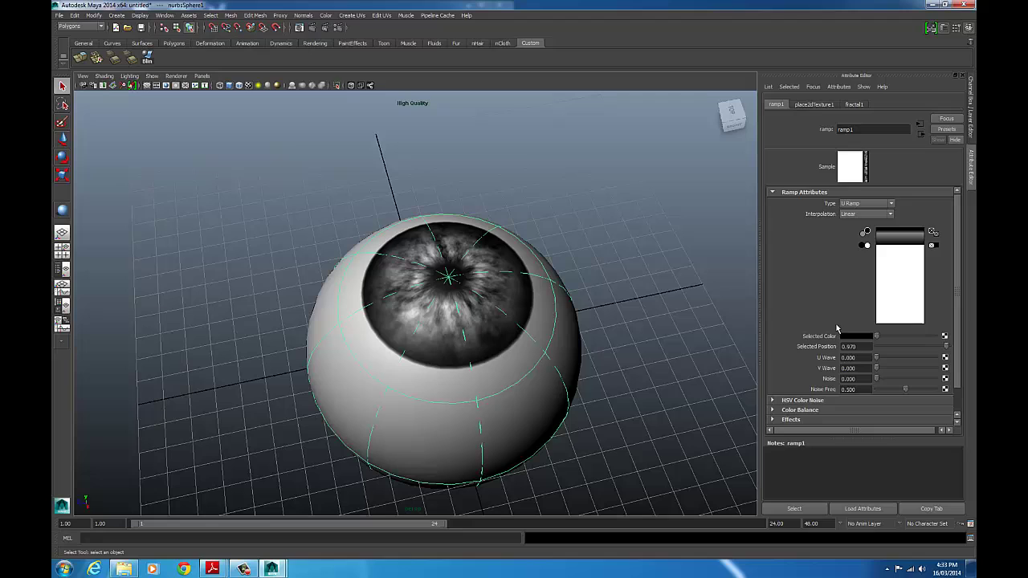
- Soften the iris by lowering fractal1's Amplitude to 0.827
click(865, 233)
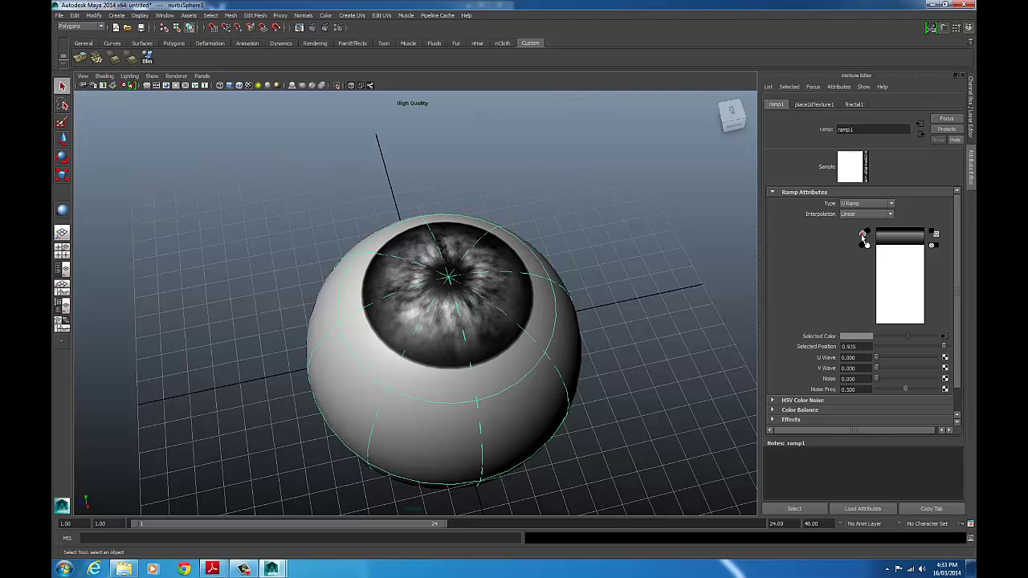
click(945, 337)
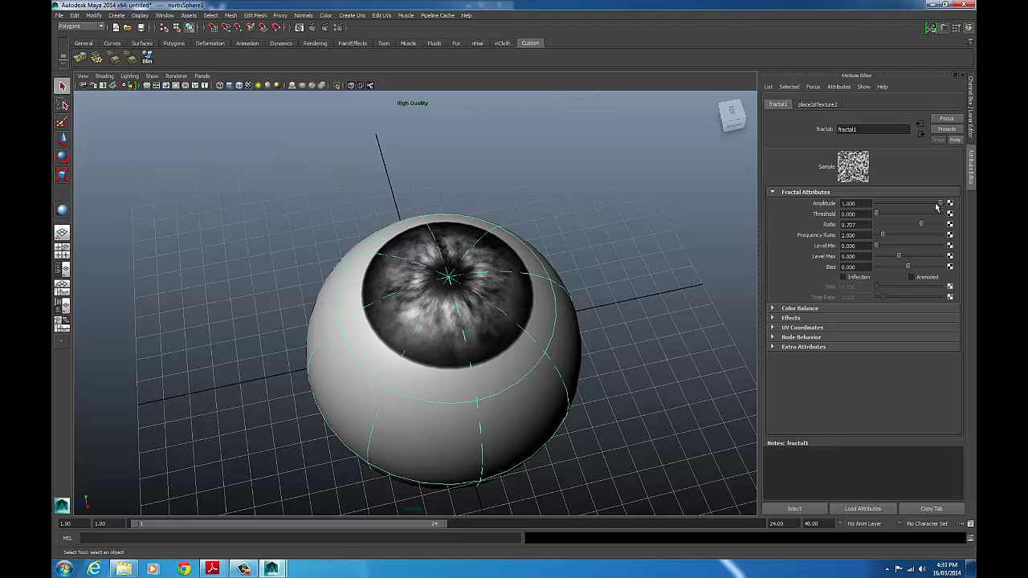
drag(946, 207, 877, 213)
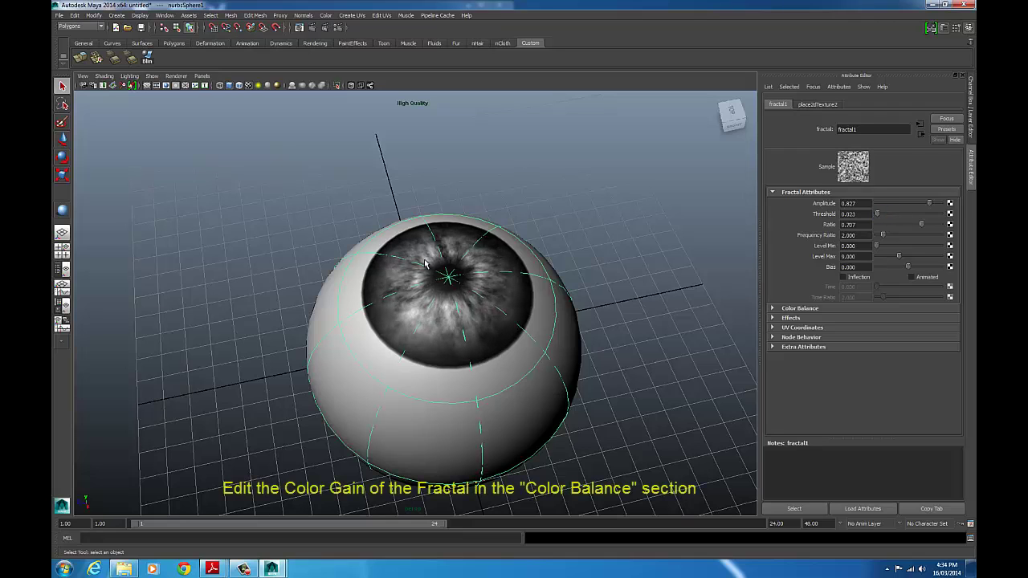
- Give fractal1 a dark green Color Gain in its Color Balance settings
click(775, 309)
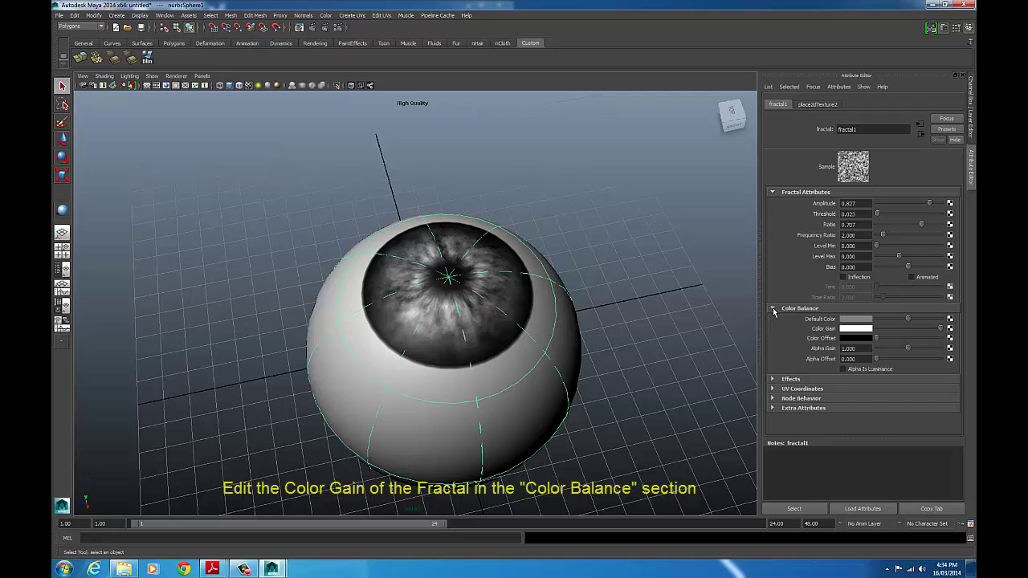
click(863, 330)
click(920, 309)
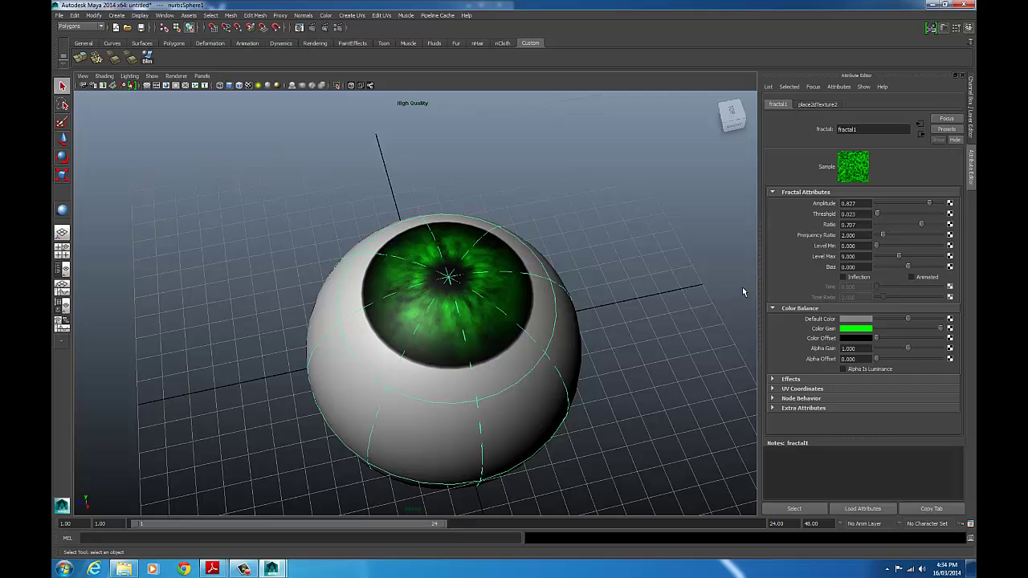
drag(940, 329, 908, 330)
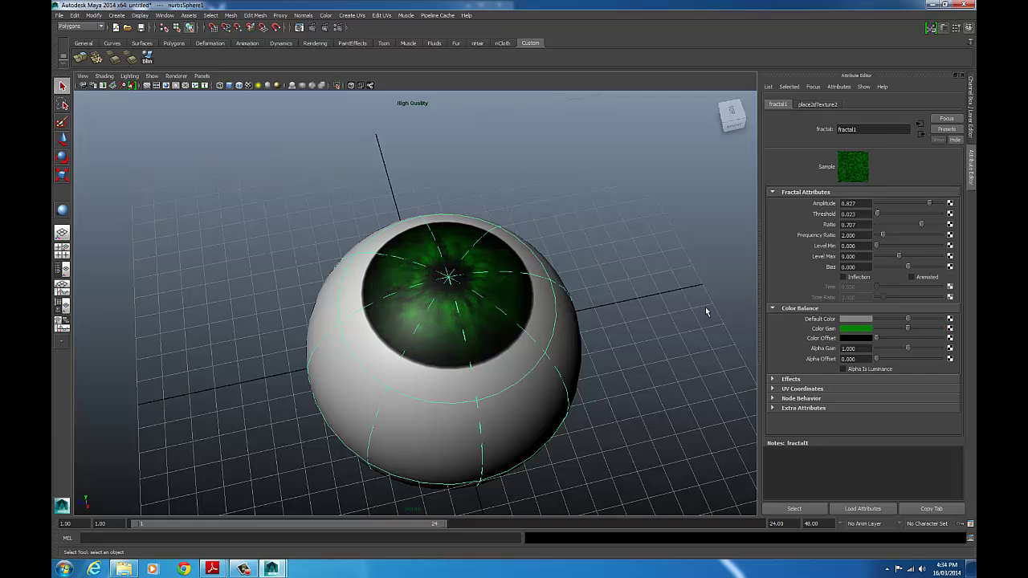
- Render a test frame of the eyeball, close the preview and clear the selection
click(311, 27)
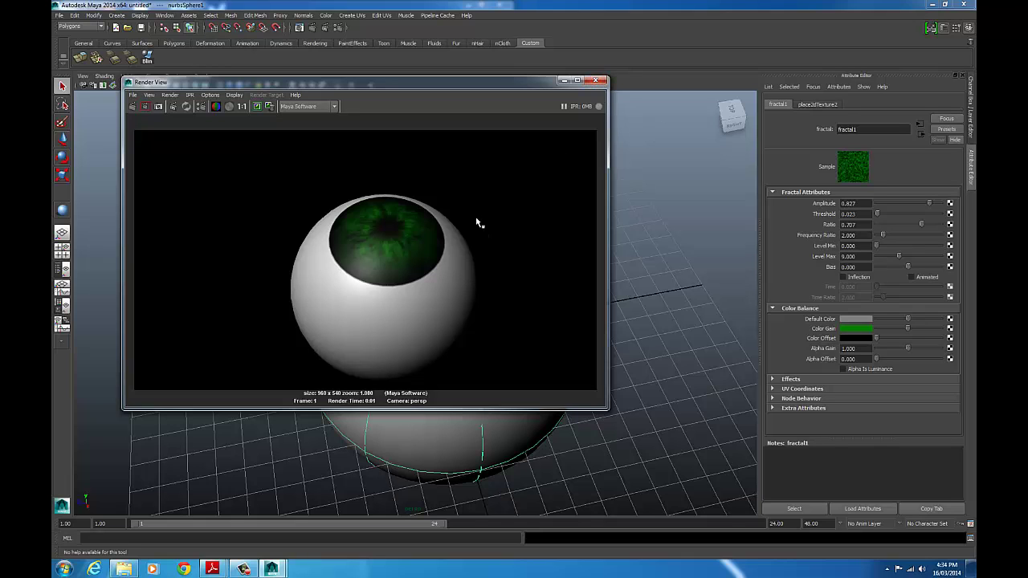
click(595, 80)
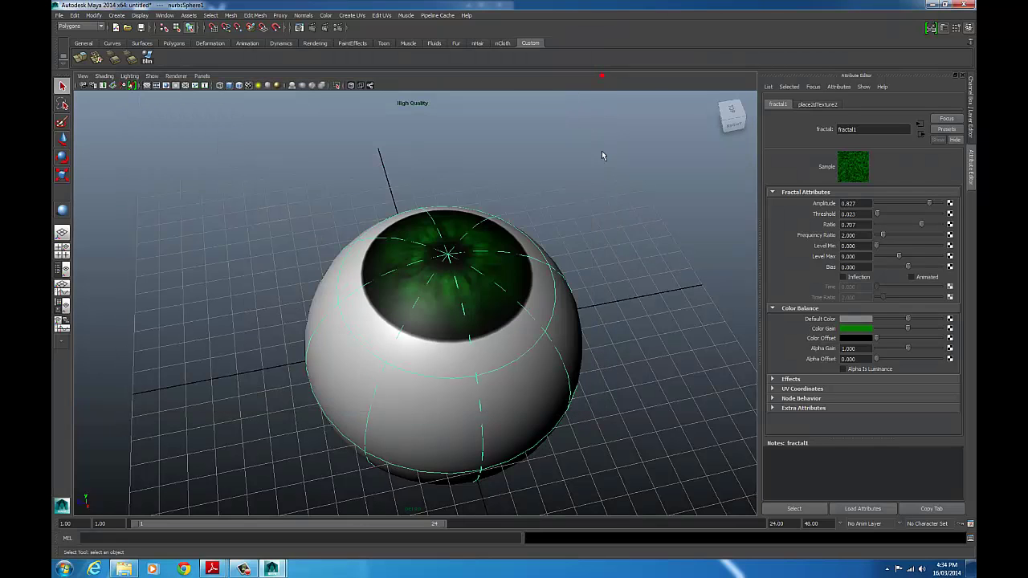
click(639, 223)
- With the eyeball selected, add a Hypershade shelf shortcut from Window > Rendering Editors and launch it
click(478, 275)
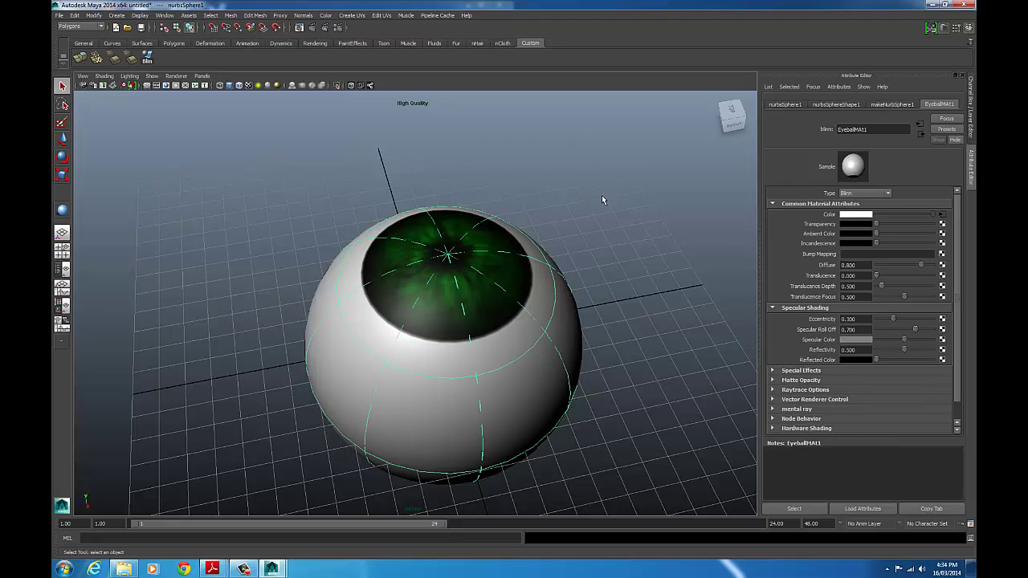
click(165, 15)
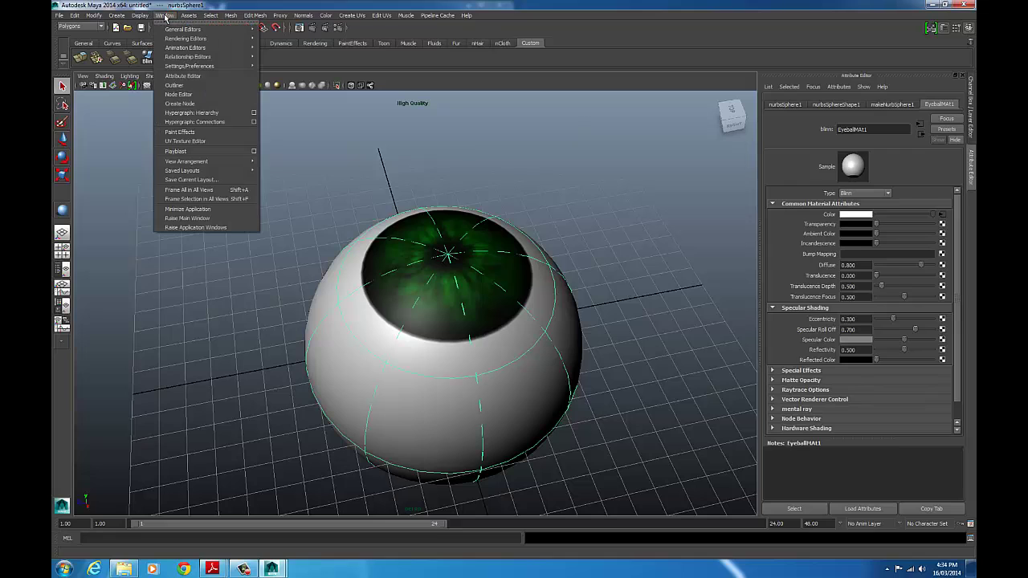
mouse_move(186, 38)
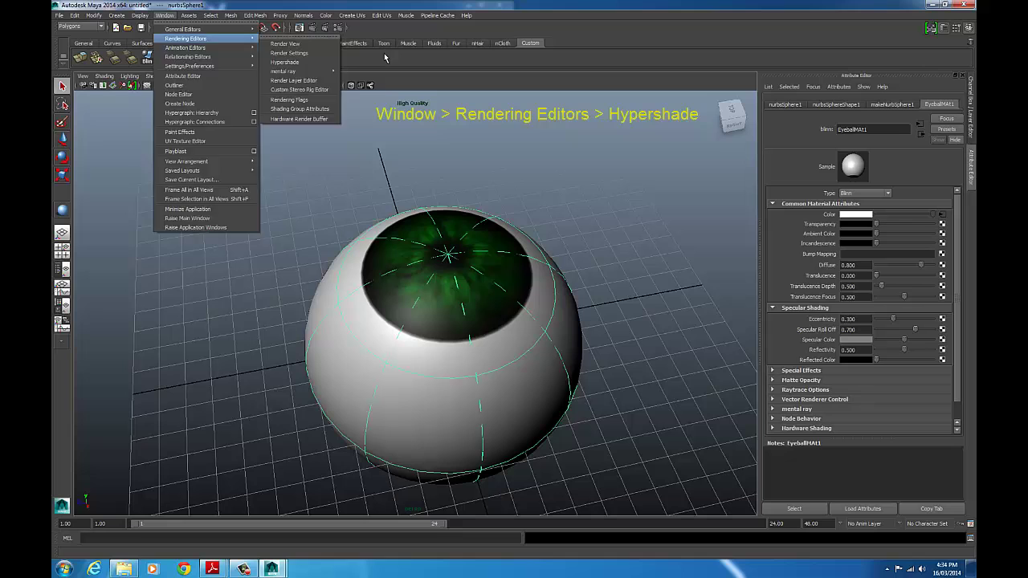
ctrl+shift+click(306, 62)
click(164, 60)
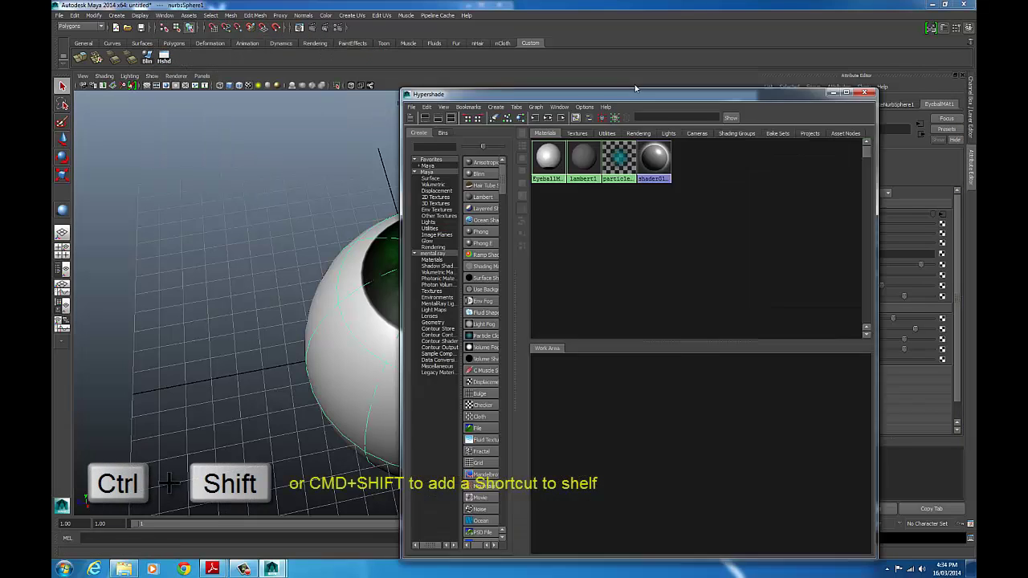
- Move the Hypershade window to the upper left and widen it
drag(732, 100, 478, 17)
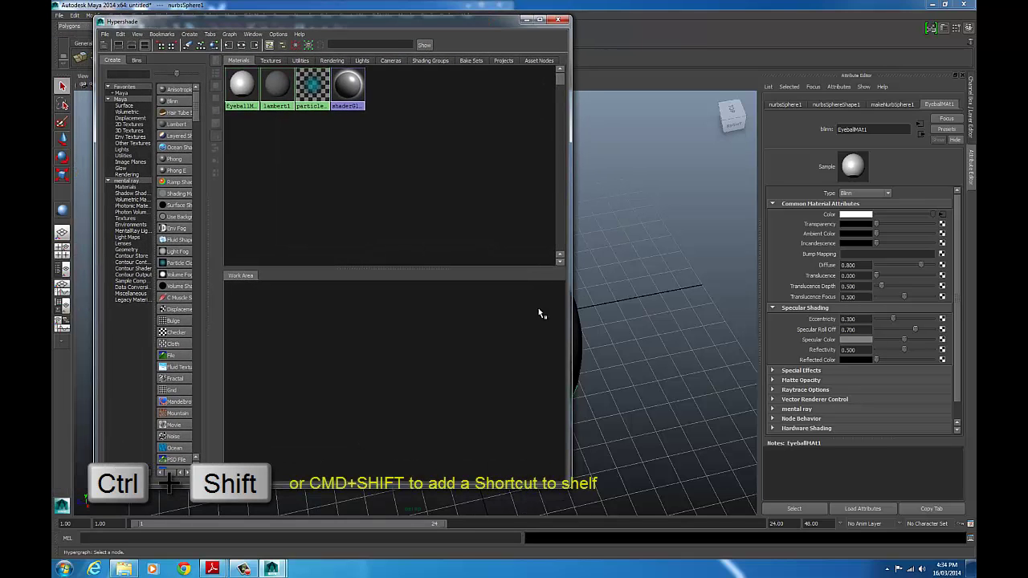
drag(569, 230, 774, 230)
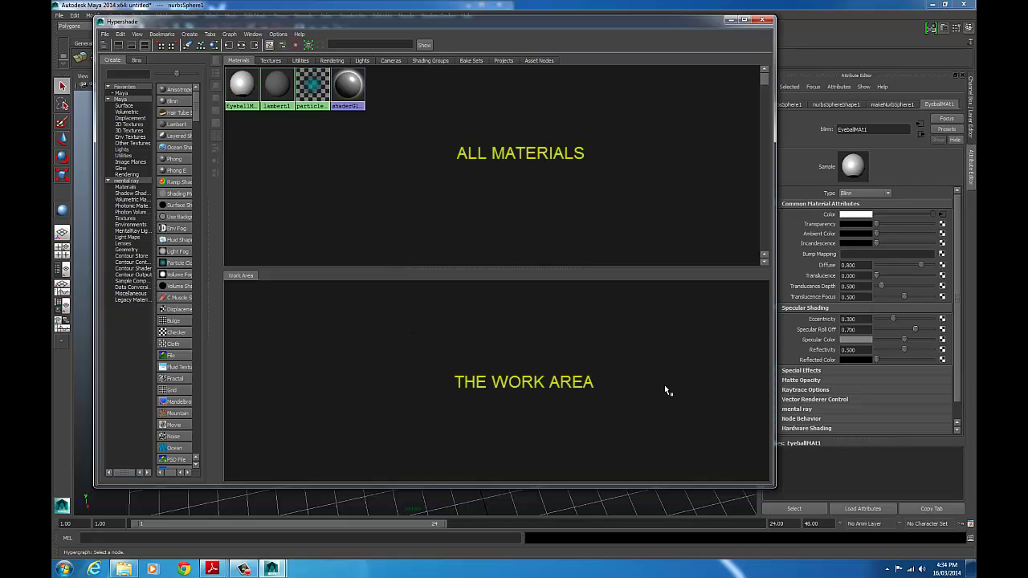
click(570, 354)
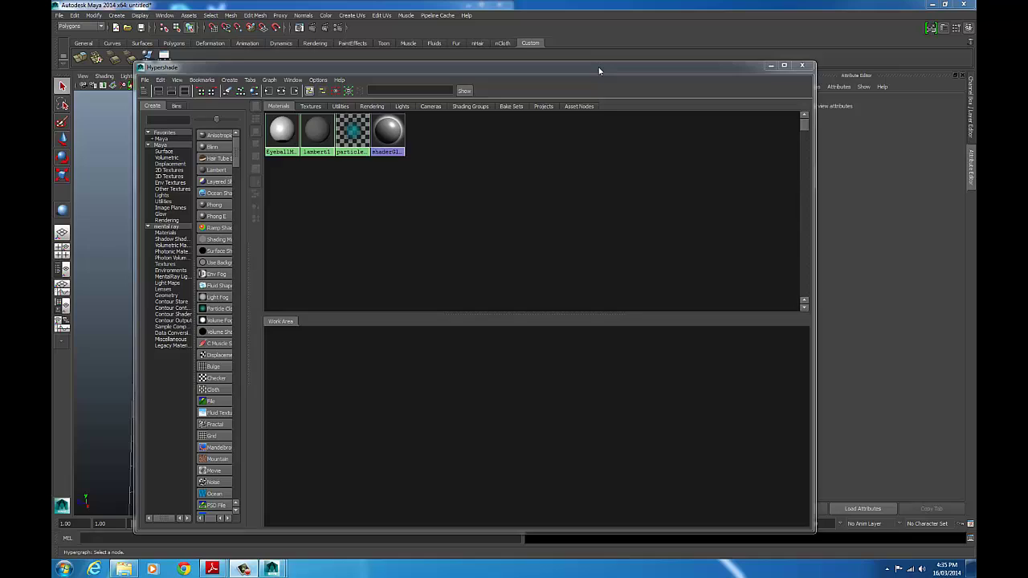
- Shift the Hypershade left and recentre the selected eyeball in the perspective view
drag(598, 70, 239, 54)
click(544, 272)
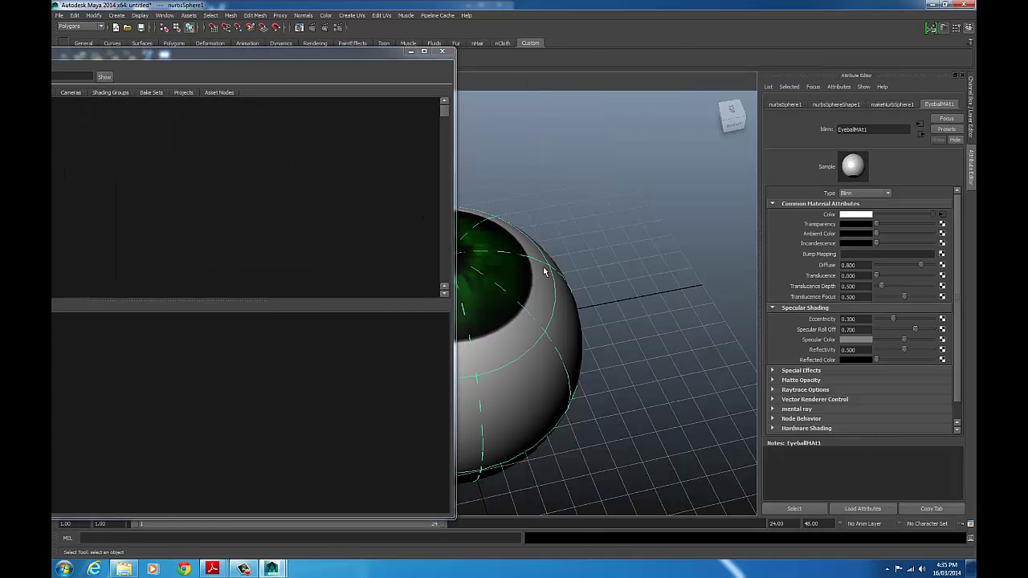
alt+right_drag(544, 272, 468, 236)
alt+middle_drag(468, 237, 680, 176)
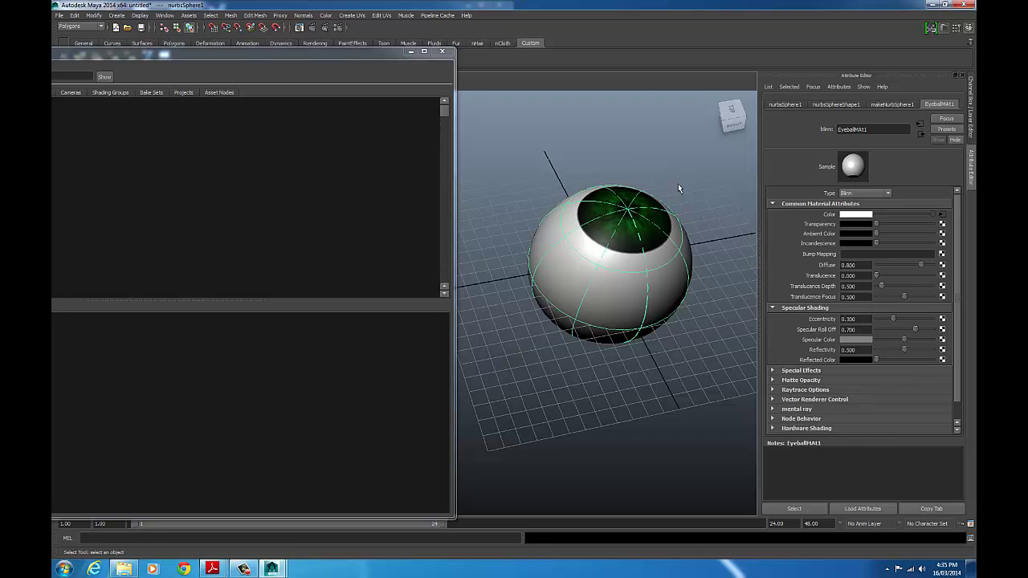
drag(325, 51, 659, 63)
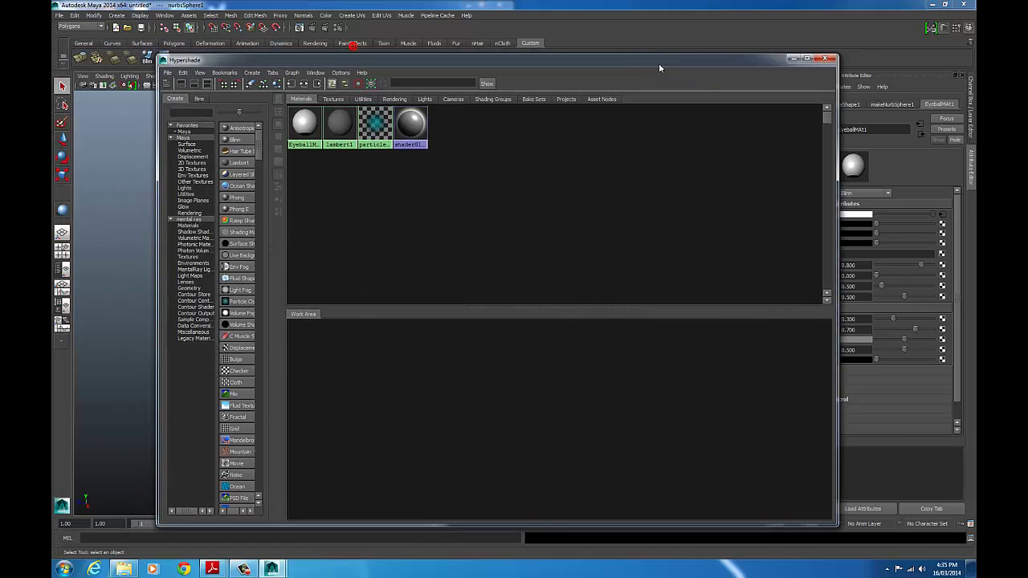
- Graph the selected eyeball's materials in the Hypershade work area
click(277, 84)
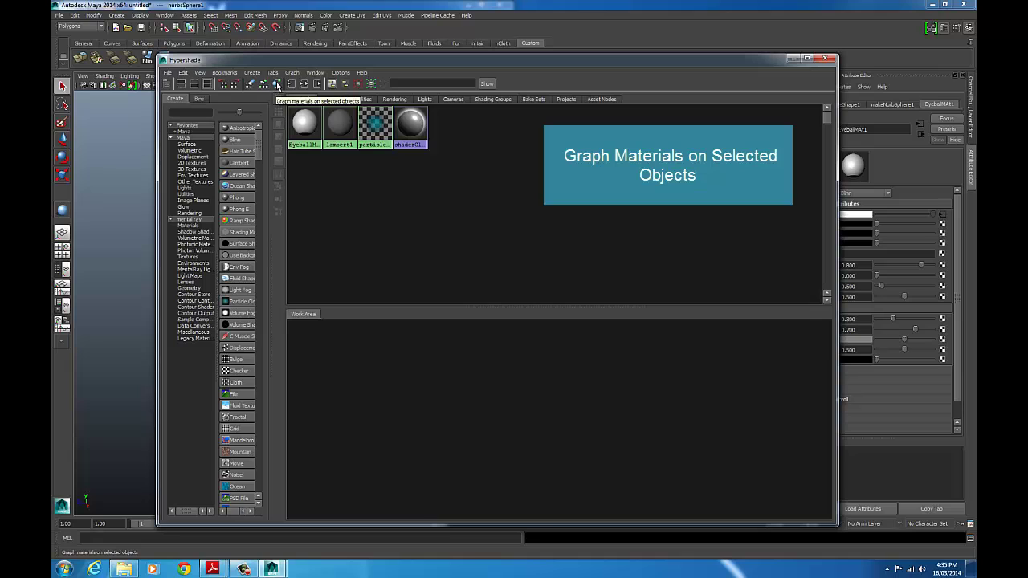
click(277, 84)
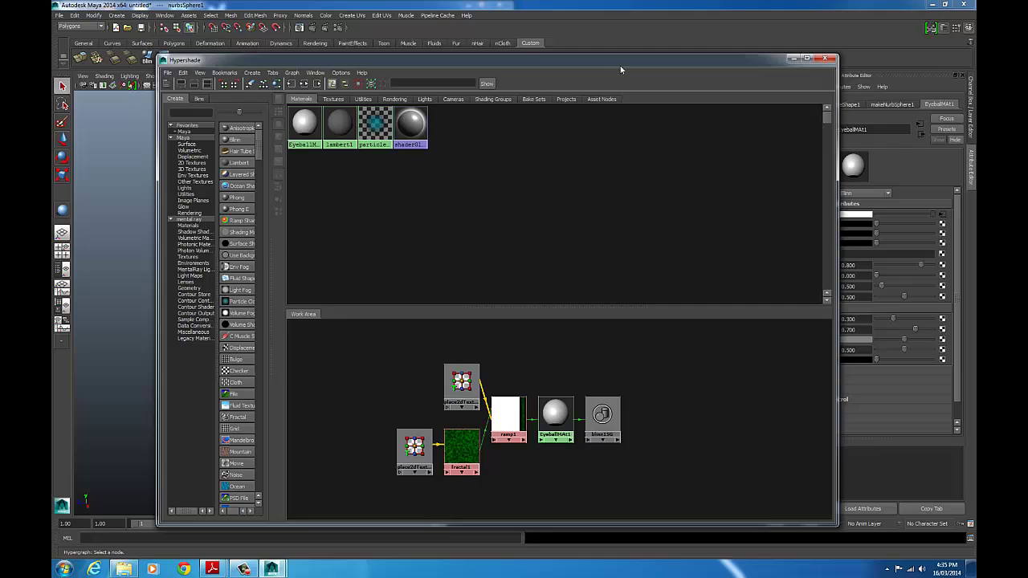
drag(626, 63, 287, 33)
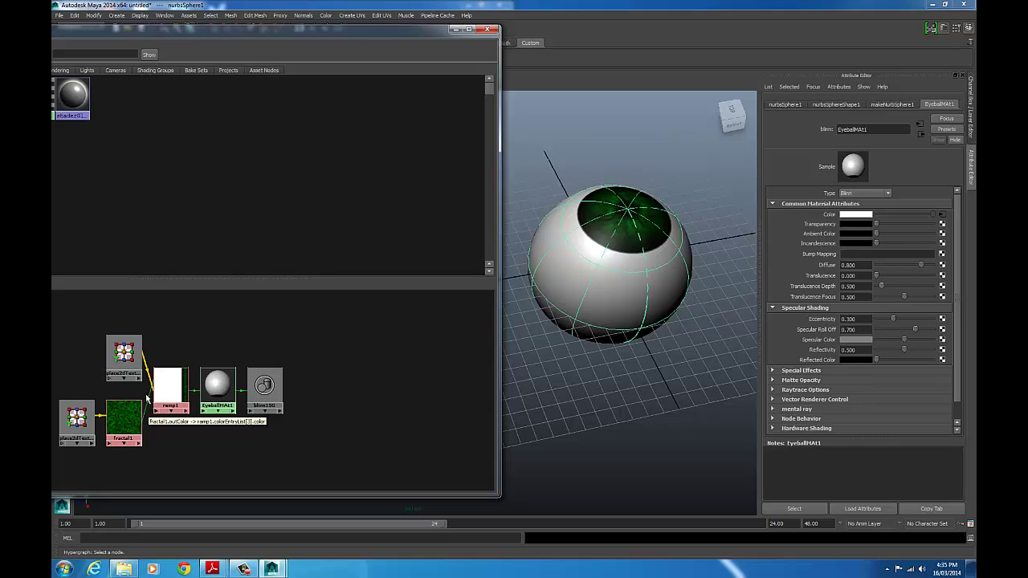
- Delete the fractal1-to-ramp1 connection, inspect the smooth iris, and drag fractal1 back onto ramp1
click(151, 410)
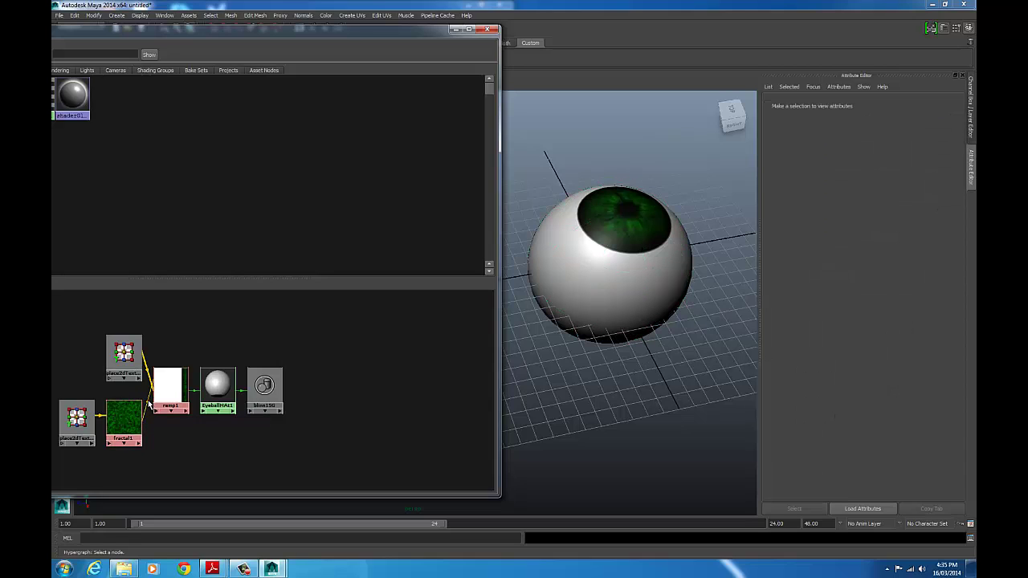
key(Delete)
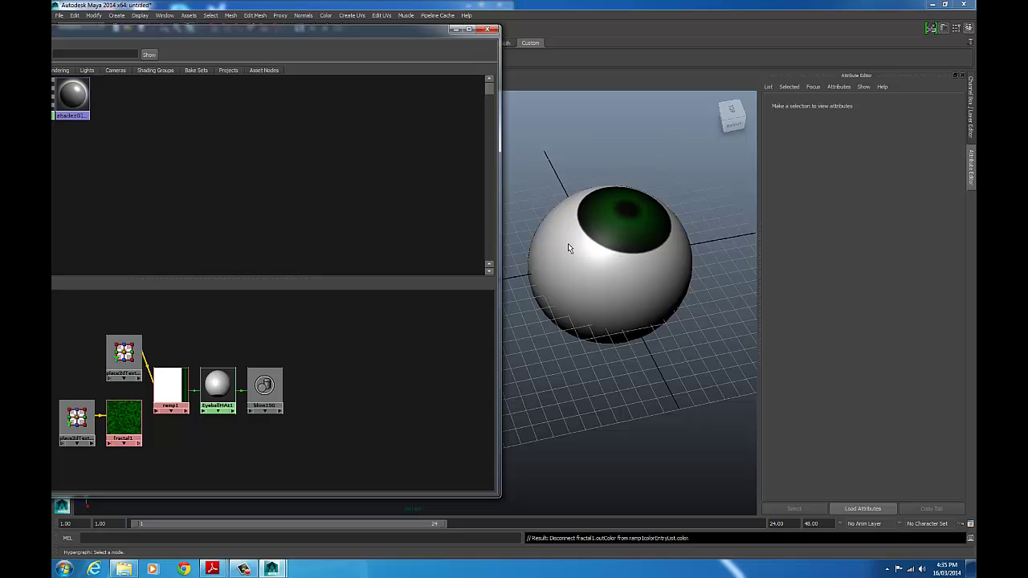
alt+drag(640, 239, 613, 230)
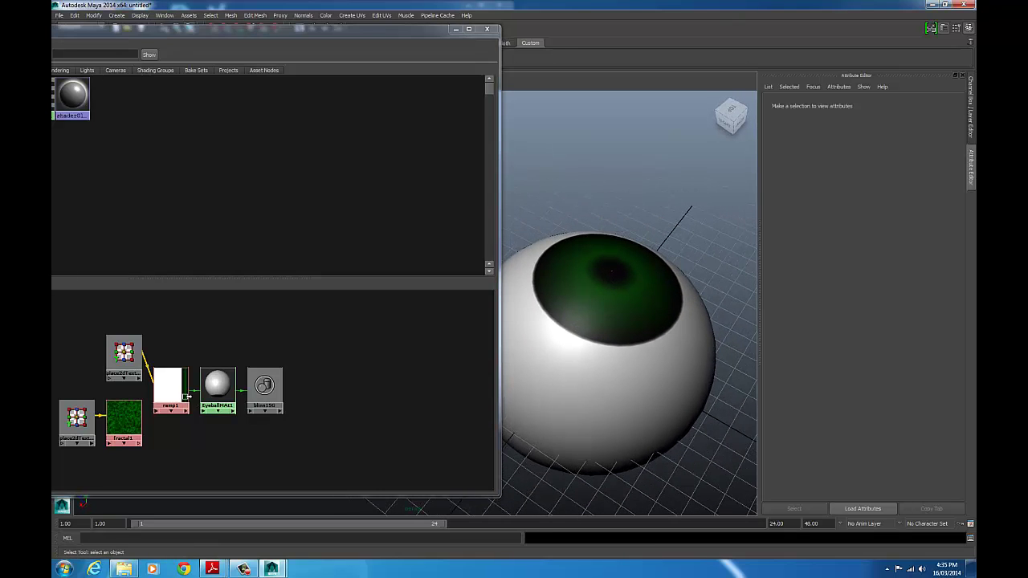
middle_drag(123, 418, 171, 387)
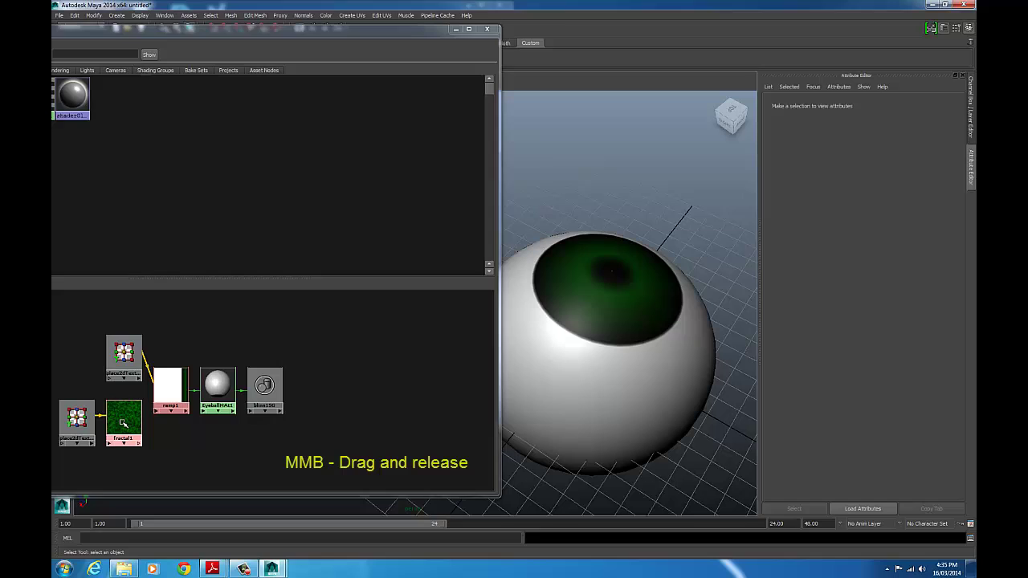
- Connect fractal1 to ramp1's colorEntryList[1].color, then move ramp1 higher in the graph
middle_drag(123, 424, 165, 393)
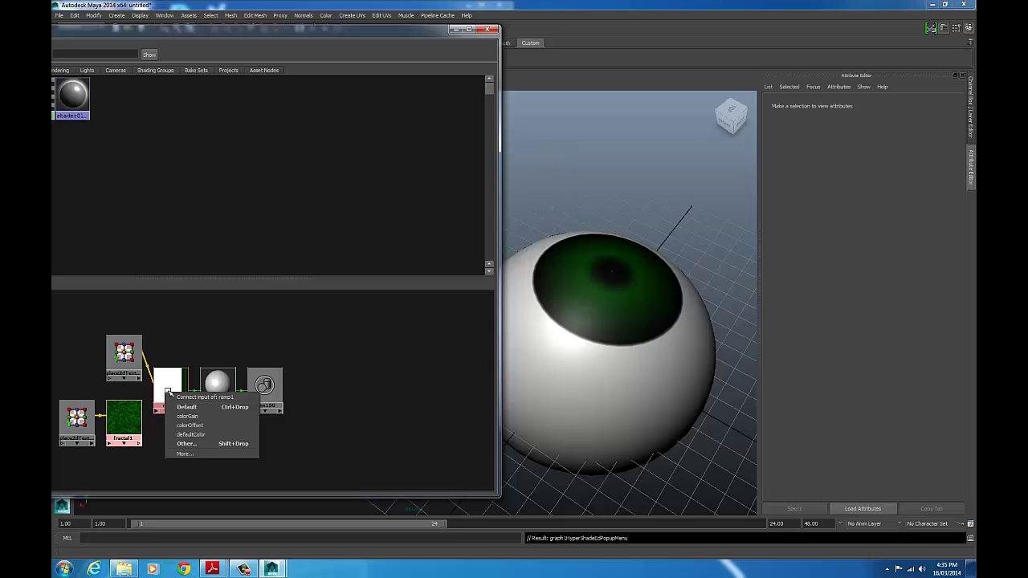
click(202, 453)
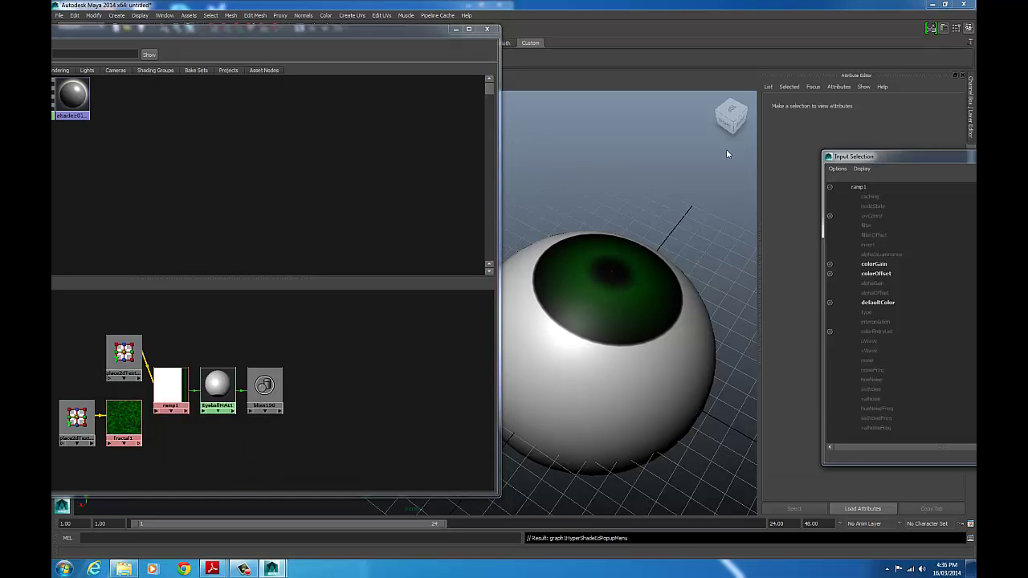
drag(898, 153, 289, 50)
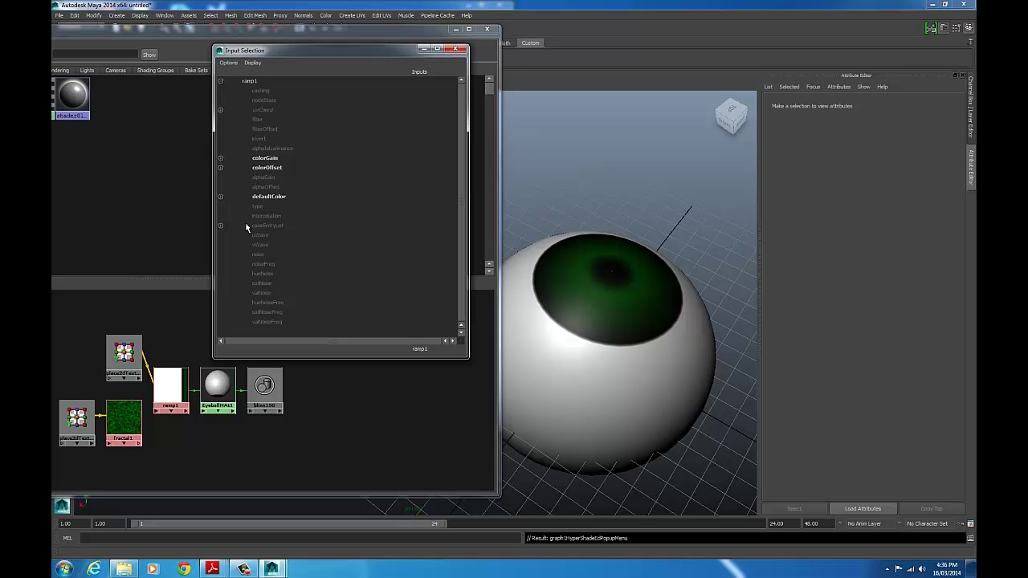
click(220, 225)
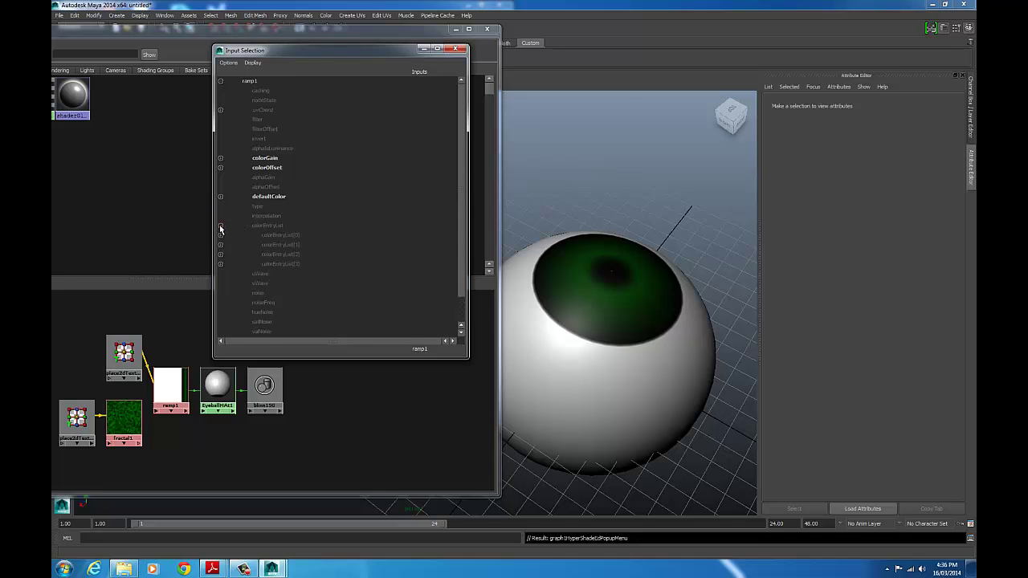
click(220, 245)
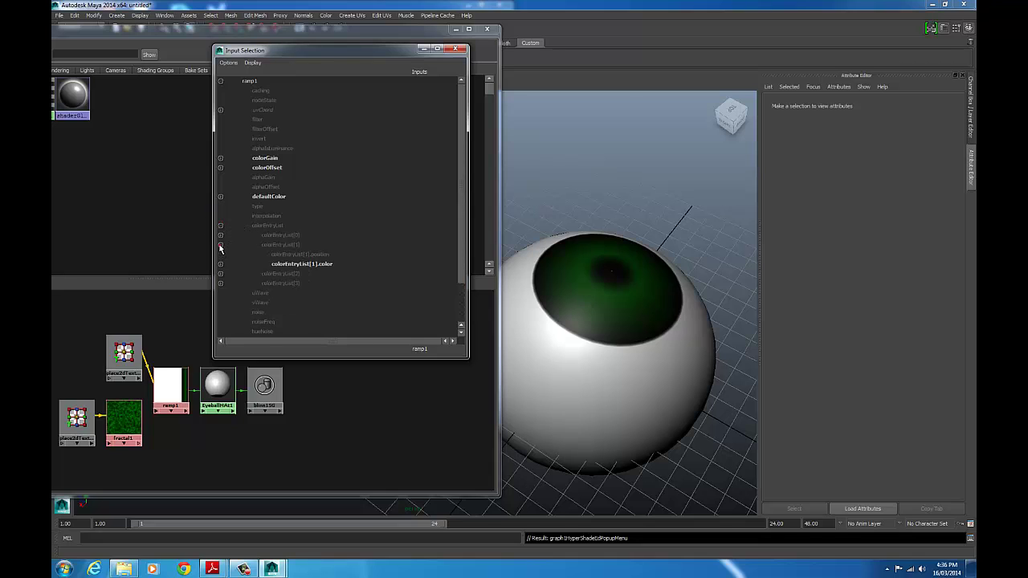
click(302, 264)
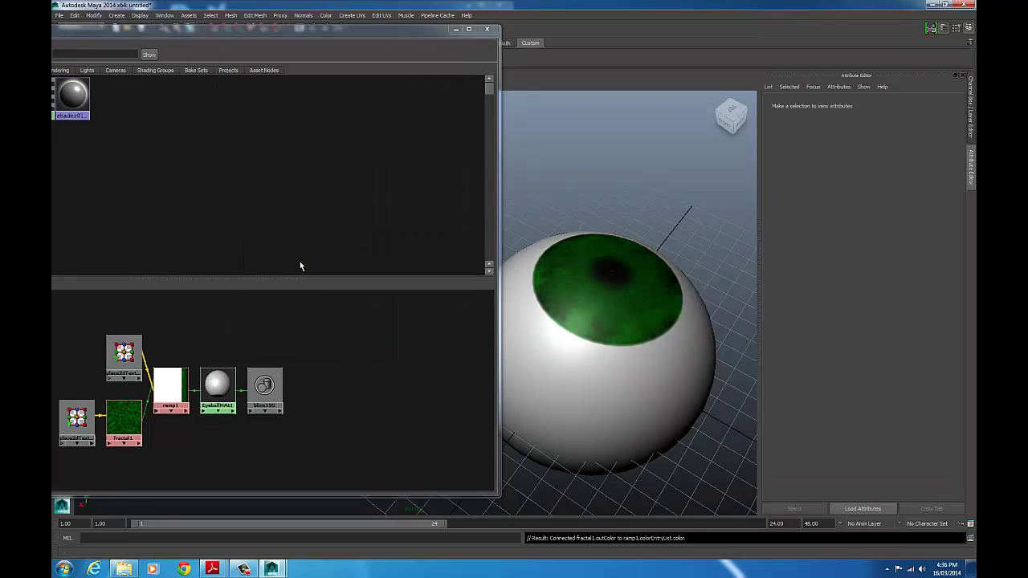
drag(175, 385, 178, 328)
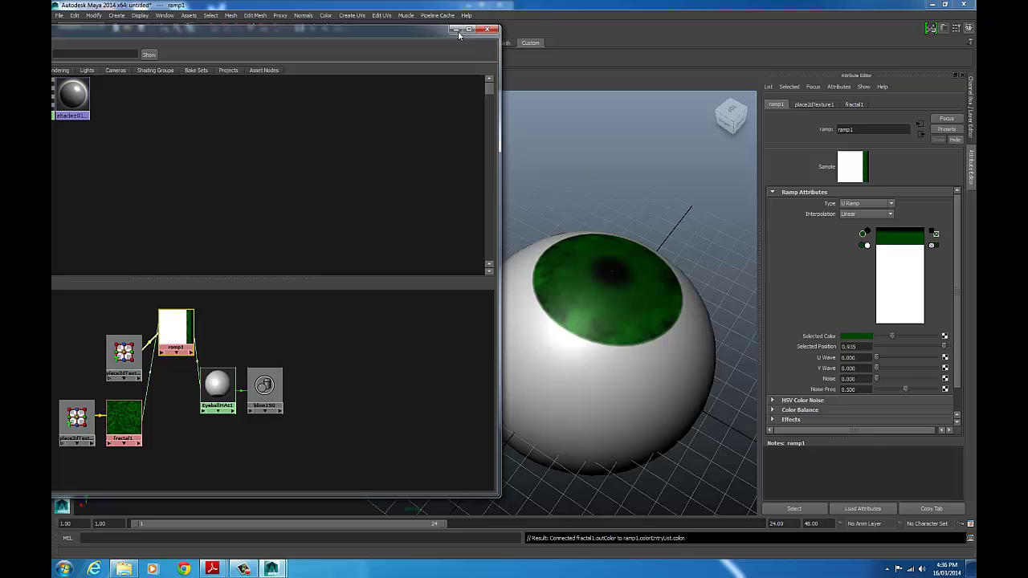
- Orbit to the sphere, select it, and give the Hypershade node graph more room
alt+drag(663, 296, 609, 310)
scroll(673, 294, up, 3)
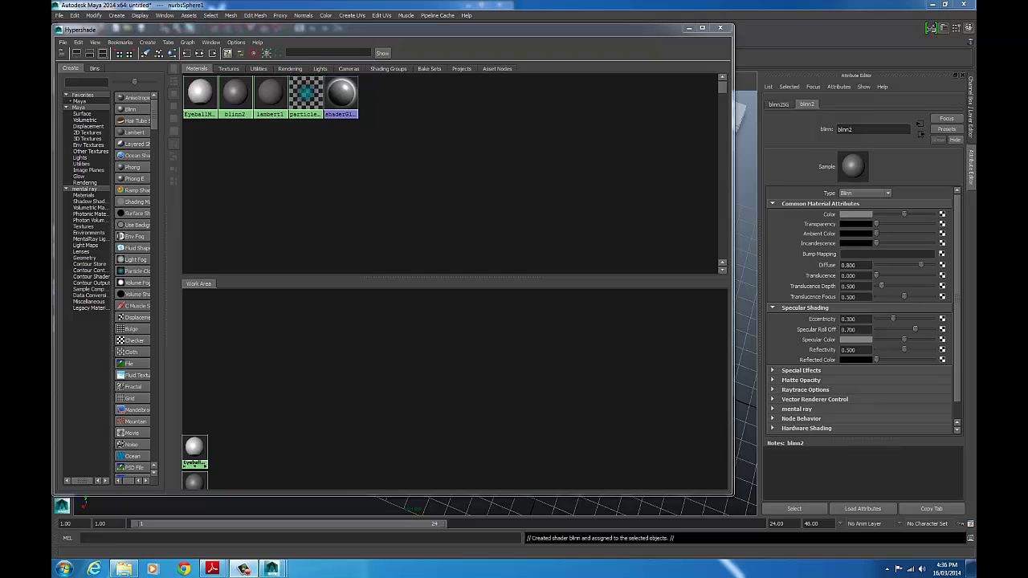
drag(609, 33, 289, 31)
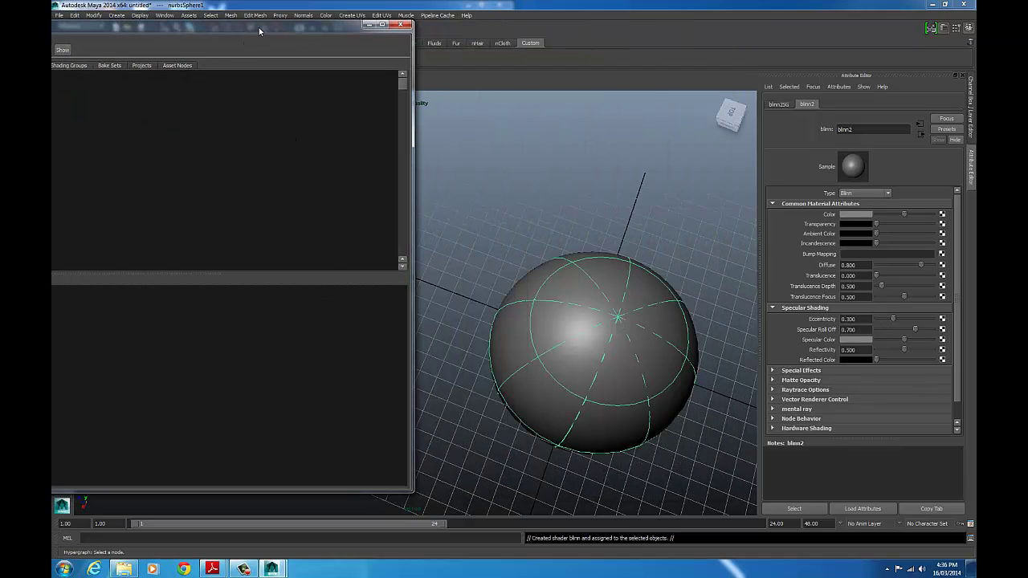
alt+drag(643, 314, 638, 288)
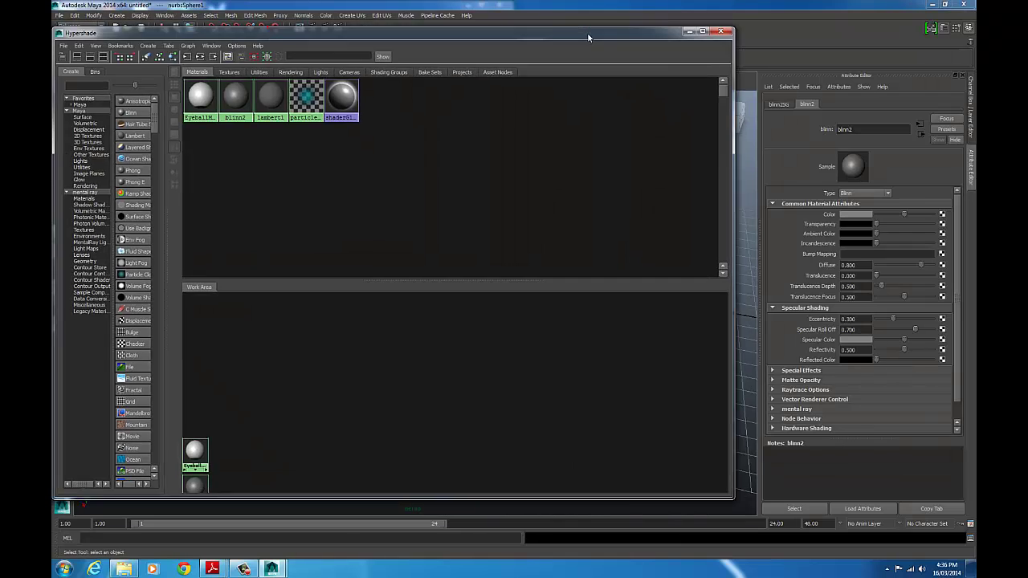
click(640, 231)
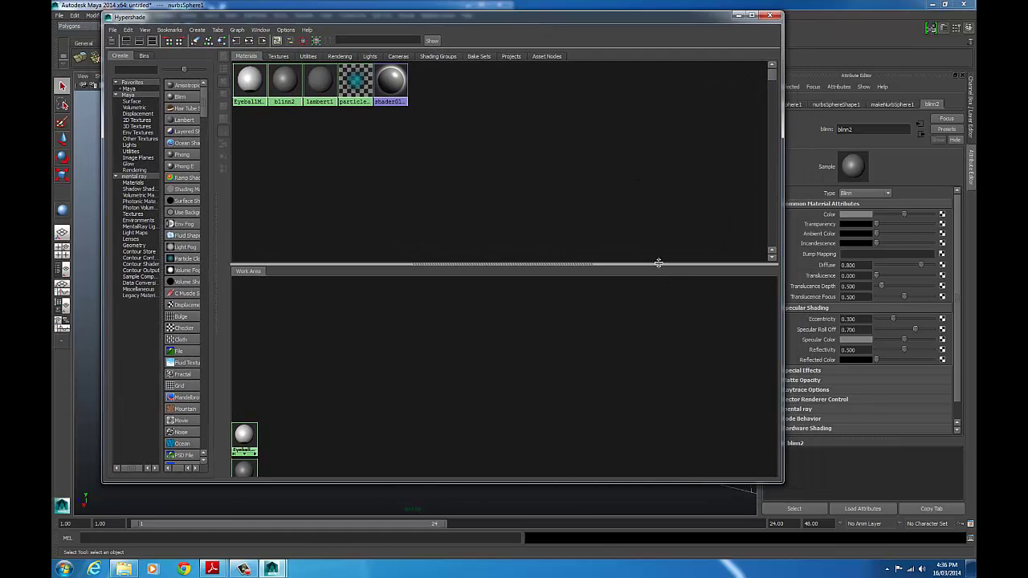
drag(660, 265, 490, 173)
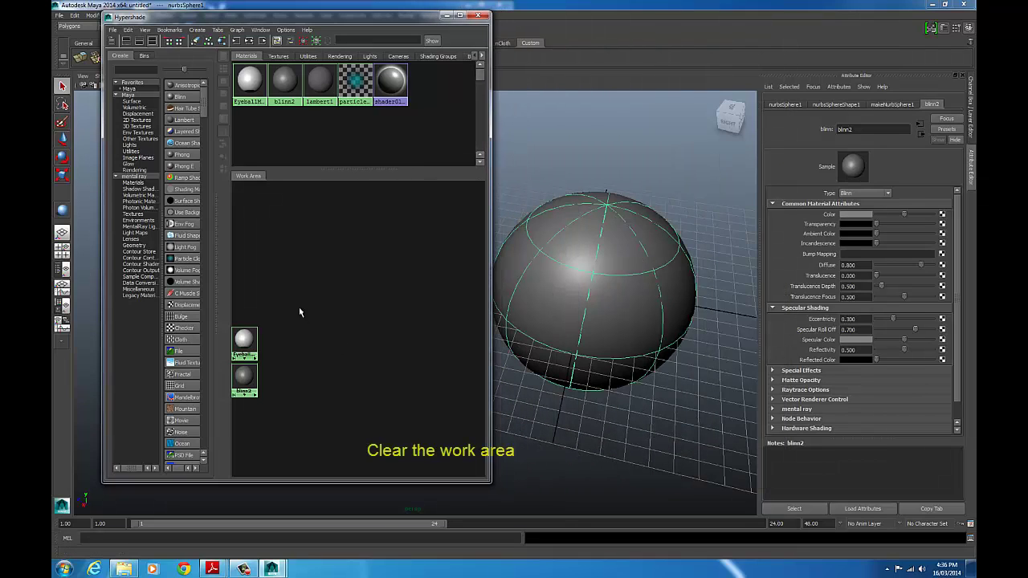
- Clear the graph and create a new Blinn material, placing it lower right
click(194, 42)
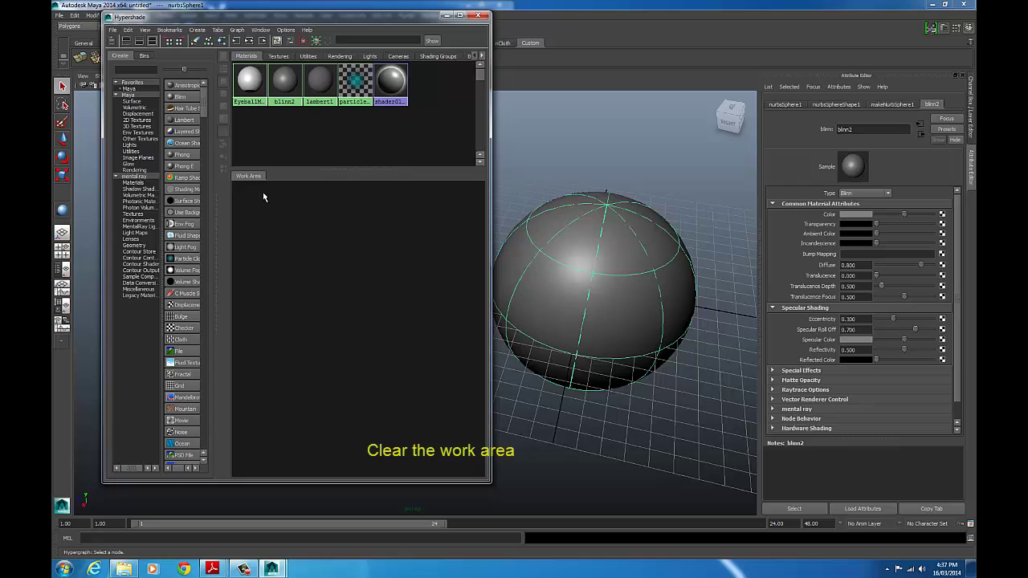
drag(215, 157, 274, 155)
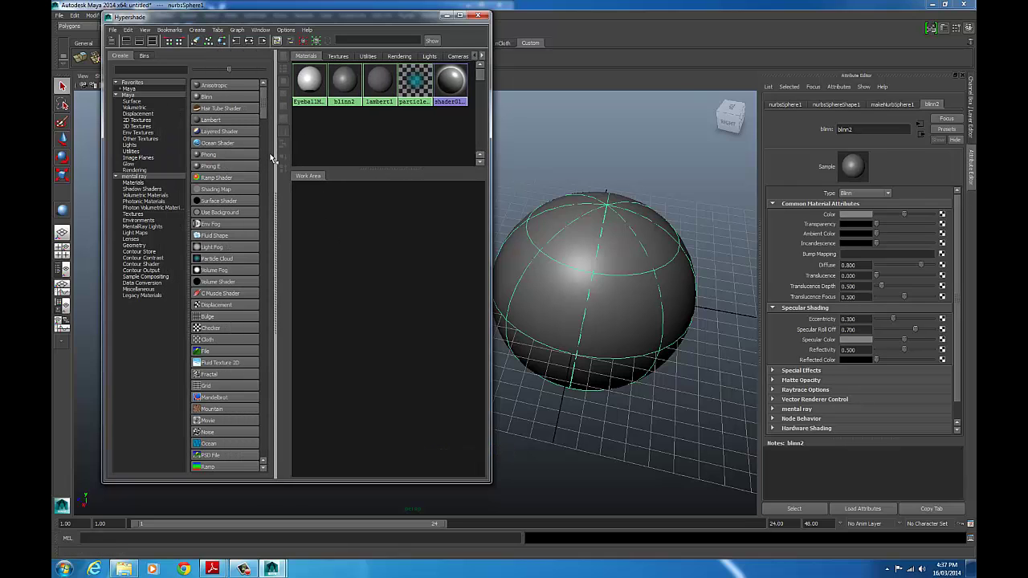
click(207, 97)
drag(330, 215, 457, 261)
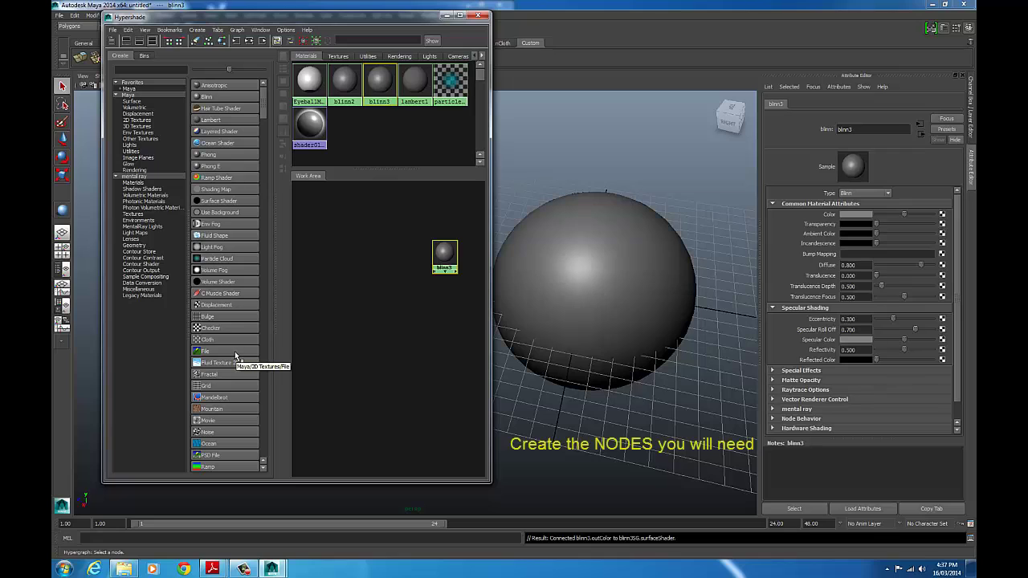
- Create ramp2 and fractal2 textures and arrange them around blinn3
scroll(260, 121, down, 3)
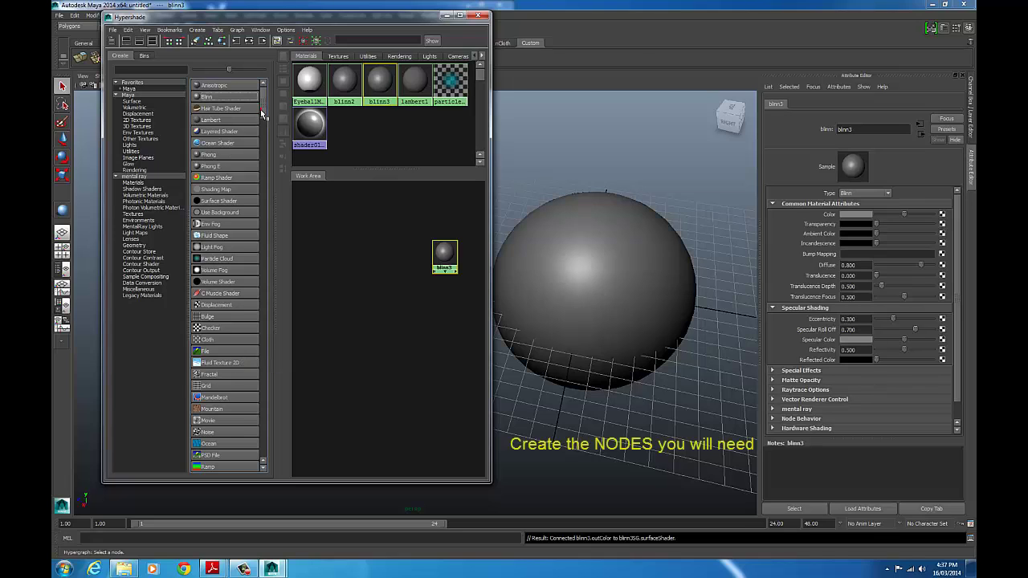
click(208, 398)
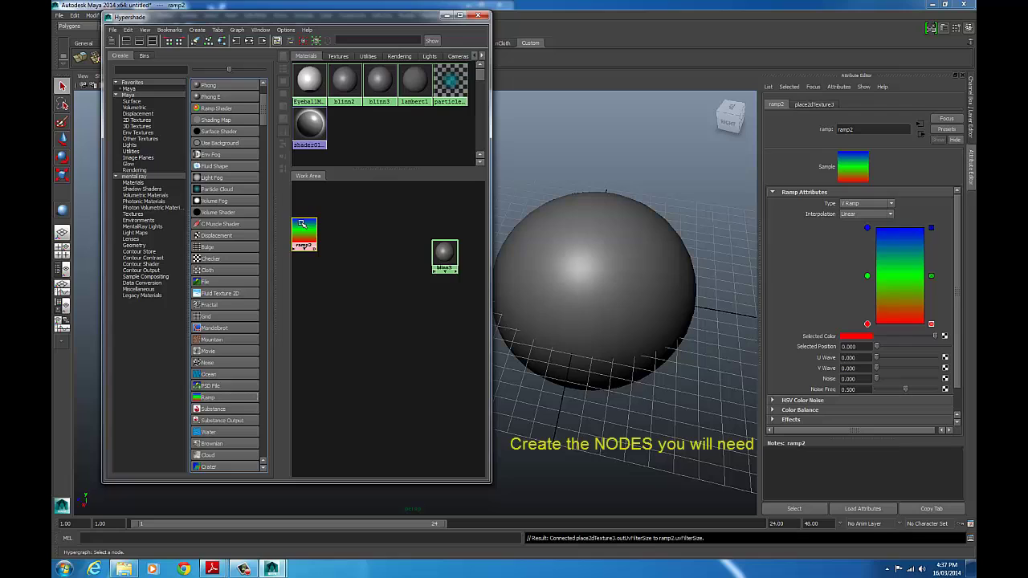
drag(309, 233, 419, 216)
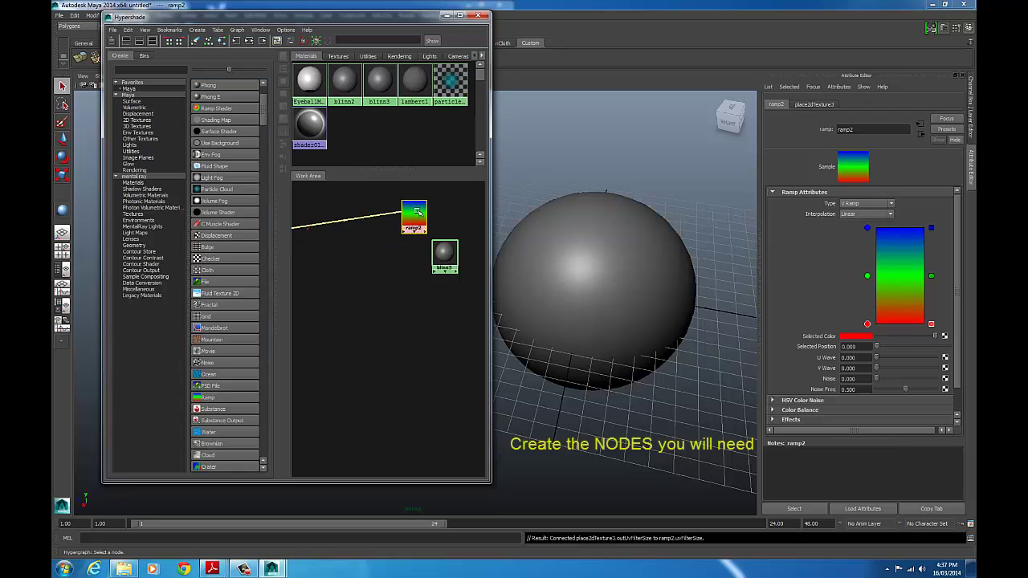
click(222, 311)
drag(306, 305, 413, 295)
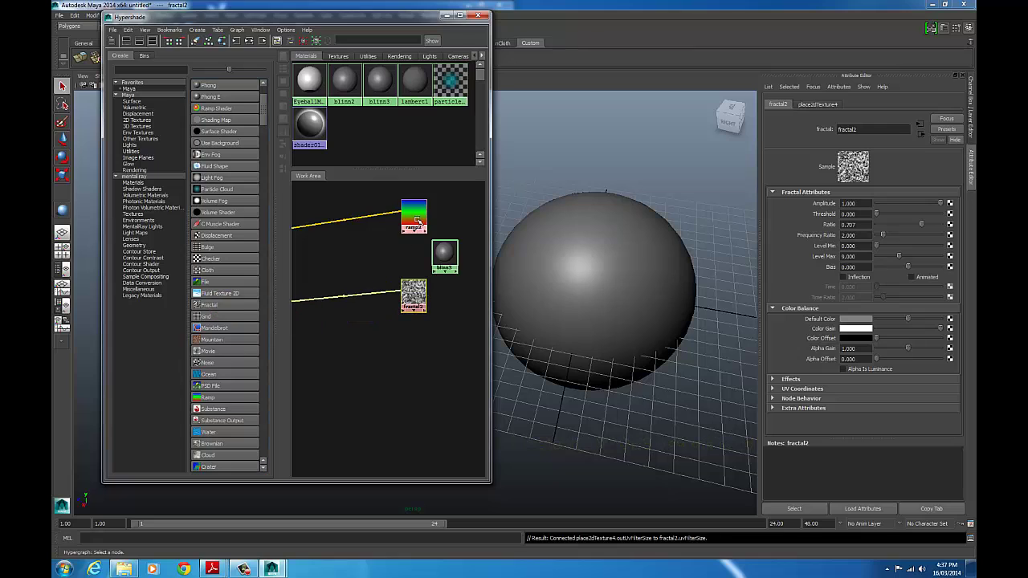
drag(417, 221, 383, 243)
click(441, 252)
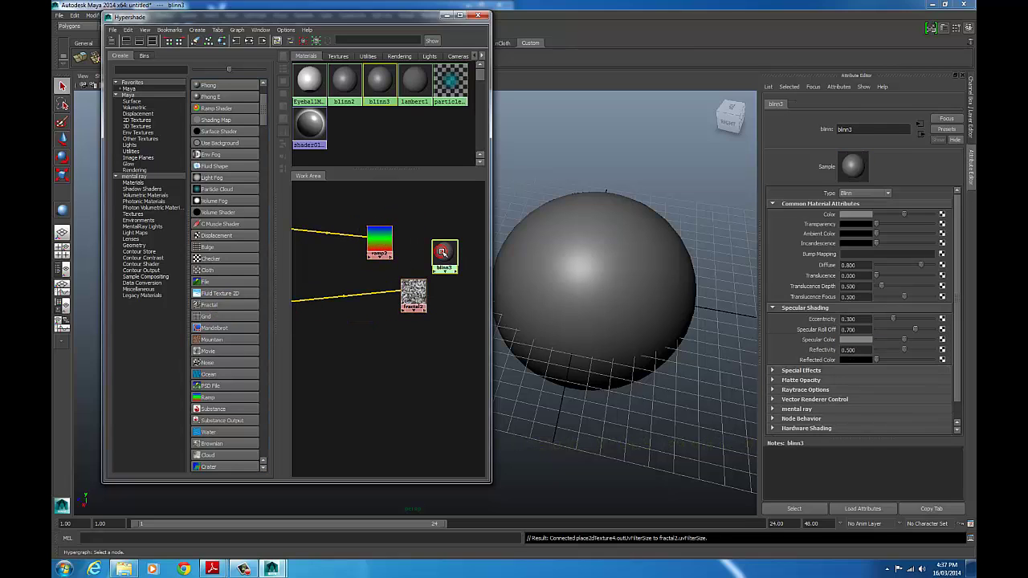
- Connect ramp2 to blinn3's color attribute
click(377, 238)
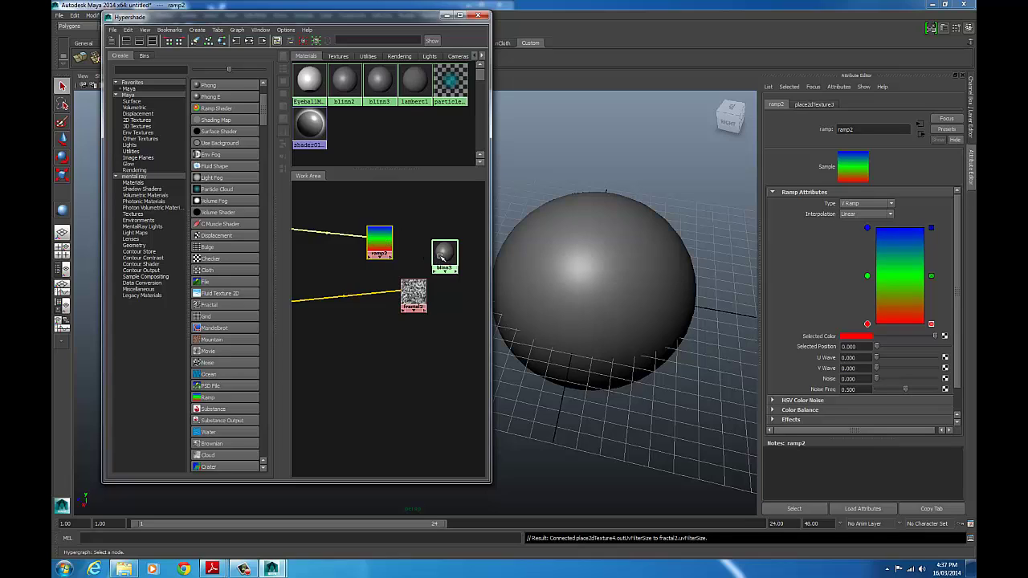
middle_drag(381, 241, 450, 255)
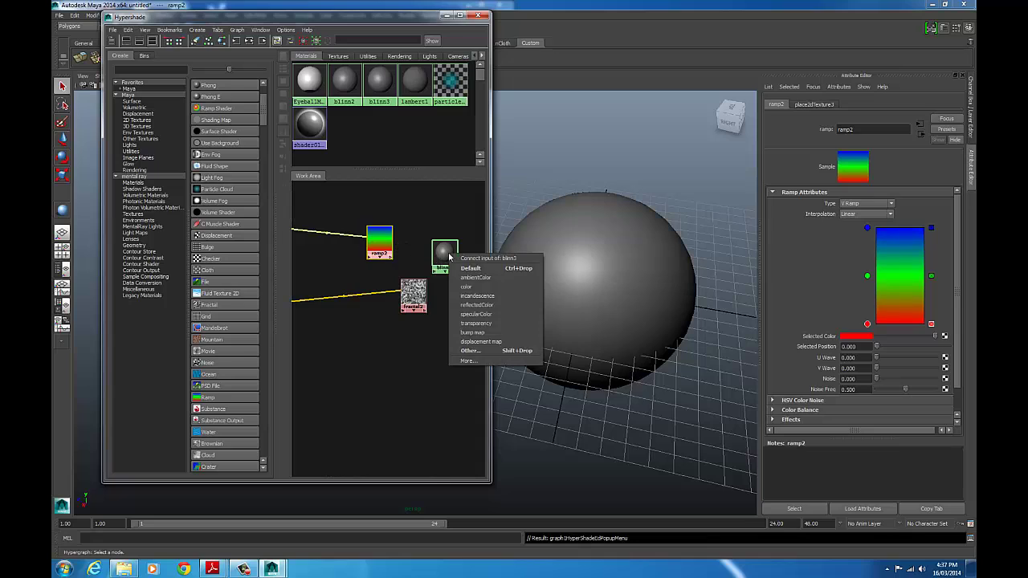
click(467, 287)
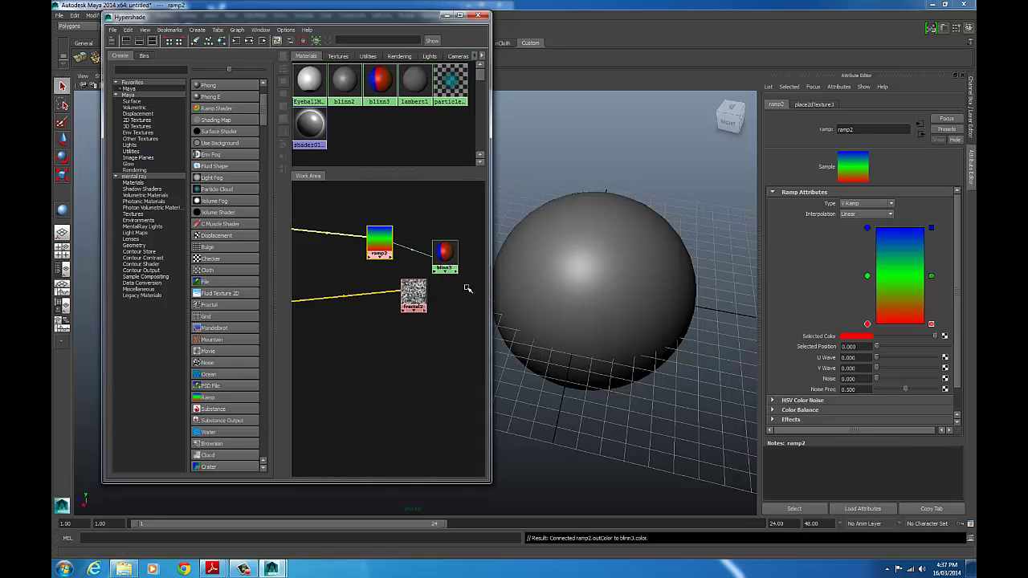
click(431, 342)
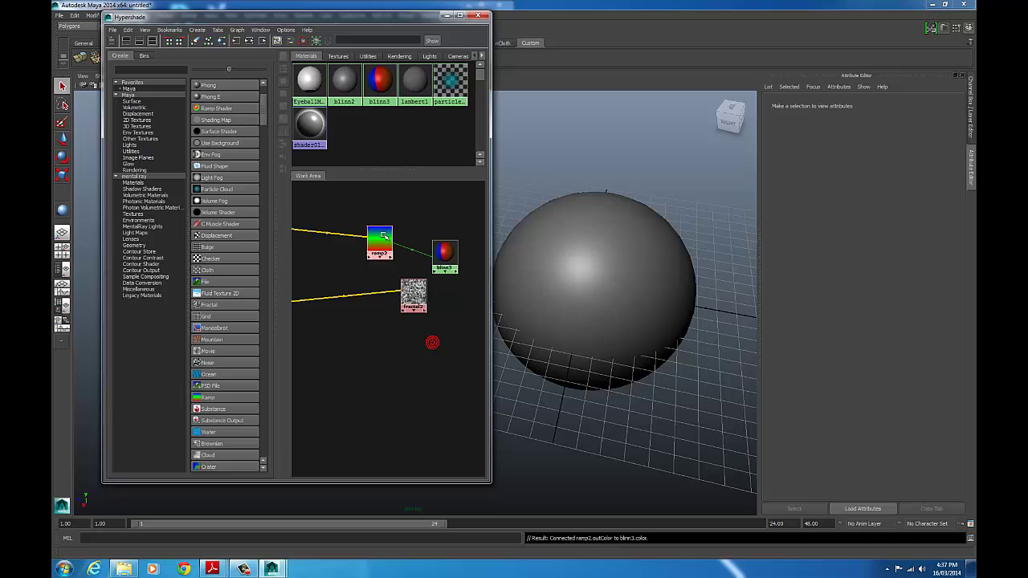
click(380, 242)
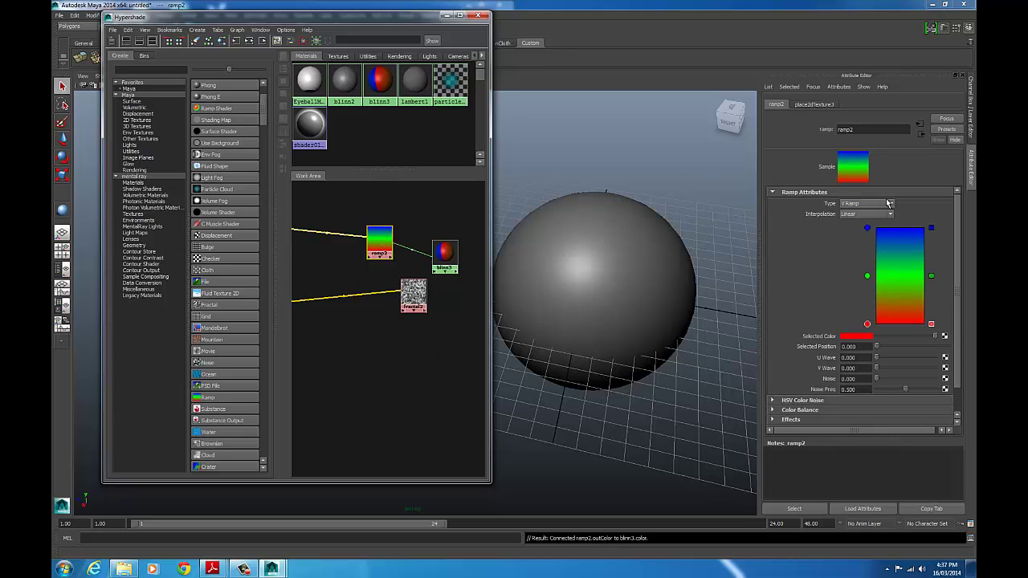
- Set ramp2 to U Ramp, move the green stop to the top and red to 0.770
click(866, 204)
click(853, 218)
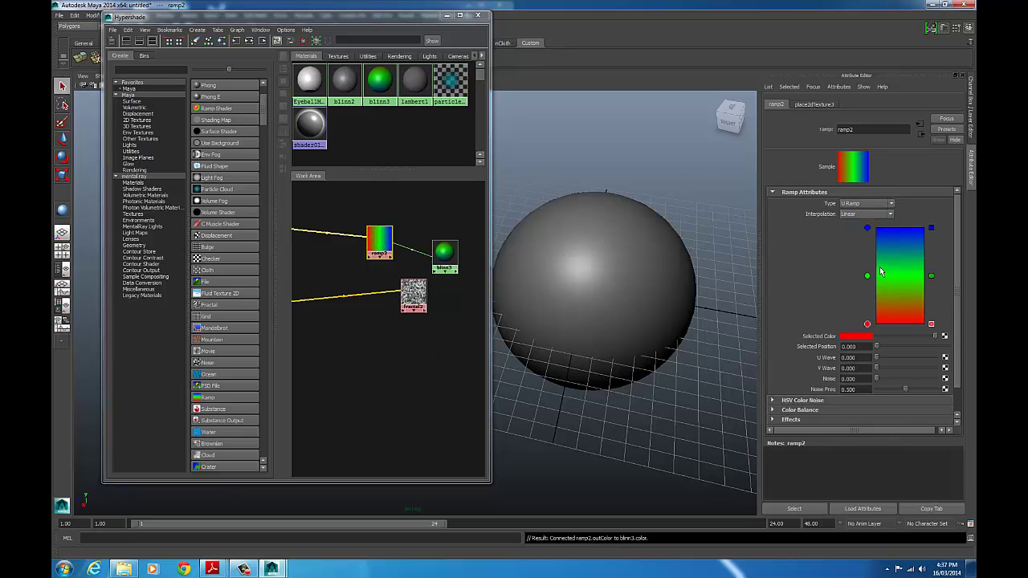
drag(868, 276, 868, 240)
drag(866, 324, 868, 251)
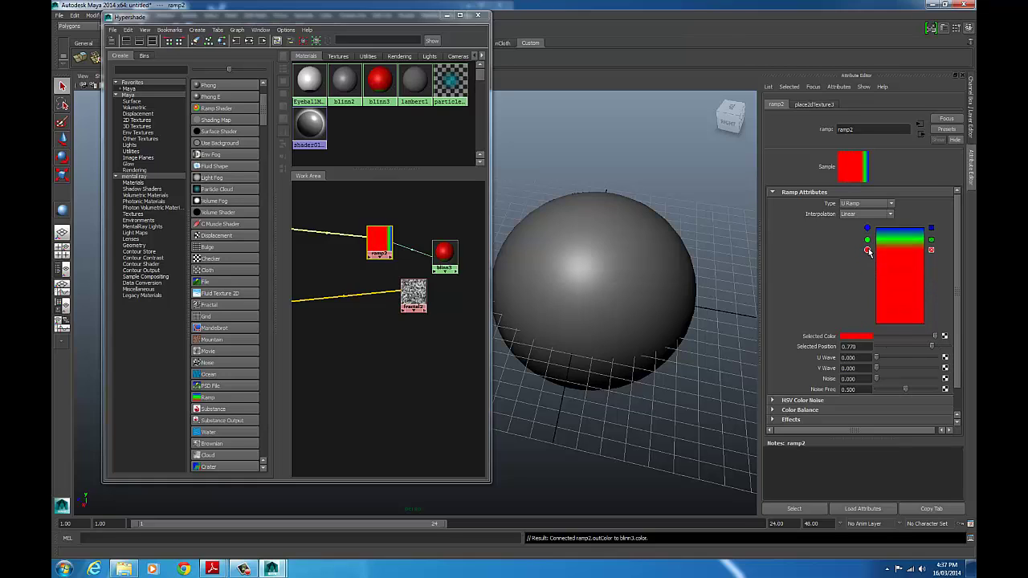
click(856, 338)
- Make the selected ramp stop white and assign blinn3 to the sphere
click(815, 317)
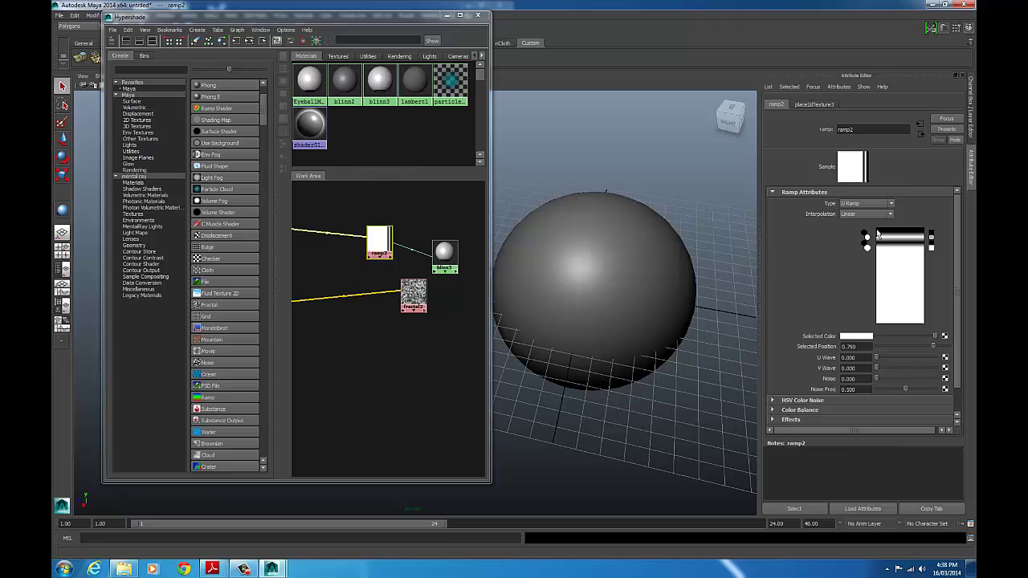
click(603, 249)
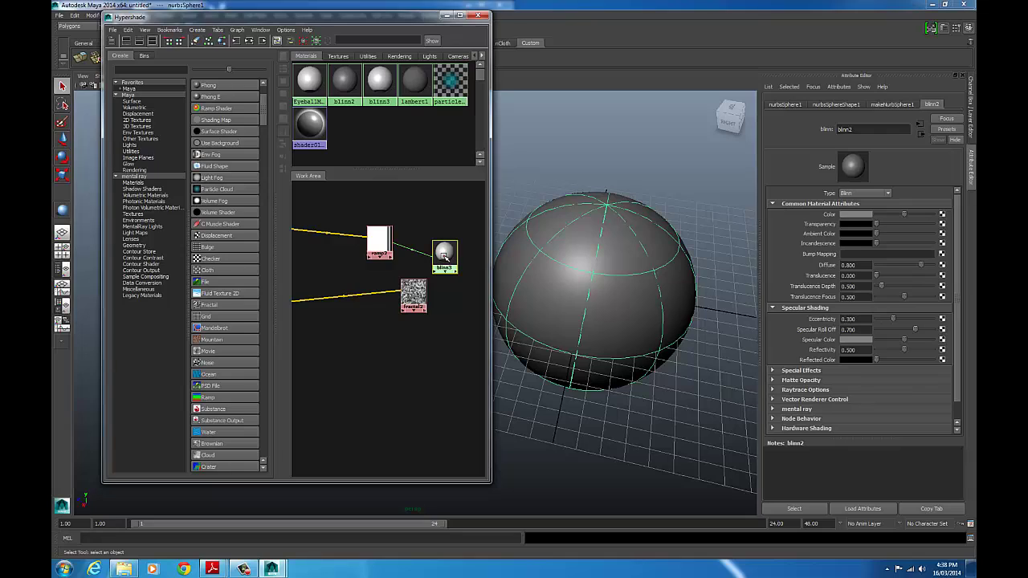
click(444, 254)
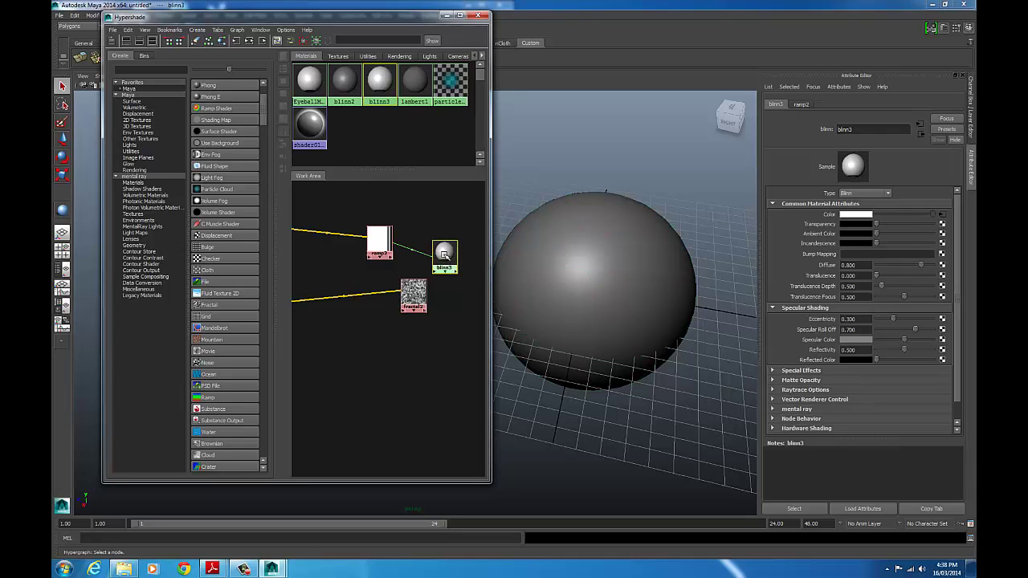
middle_drag(448, 254, 586, 266)
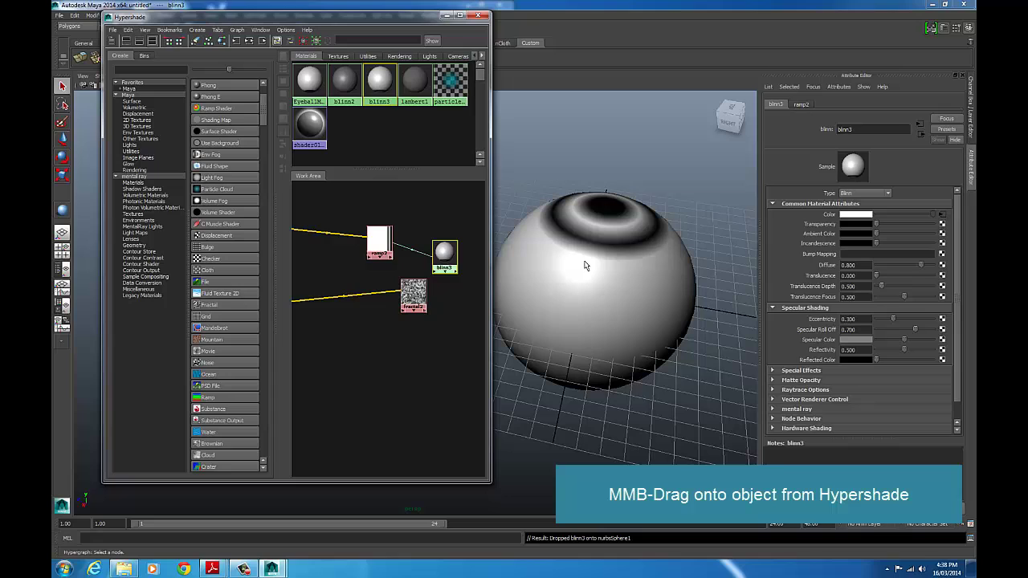
- Raise ramp2's colour stop to 0.930 and place blinn3 beside ramp2
click(379, 241)
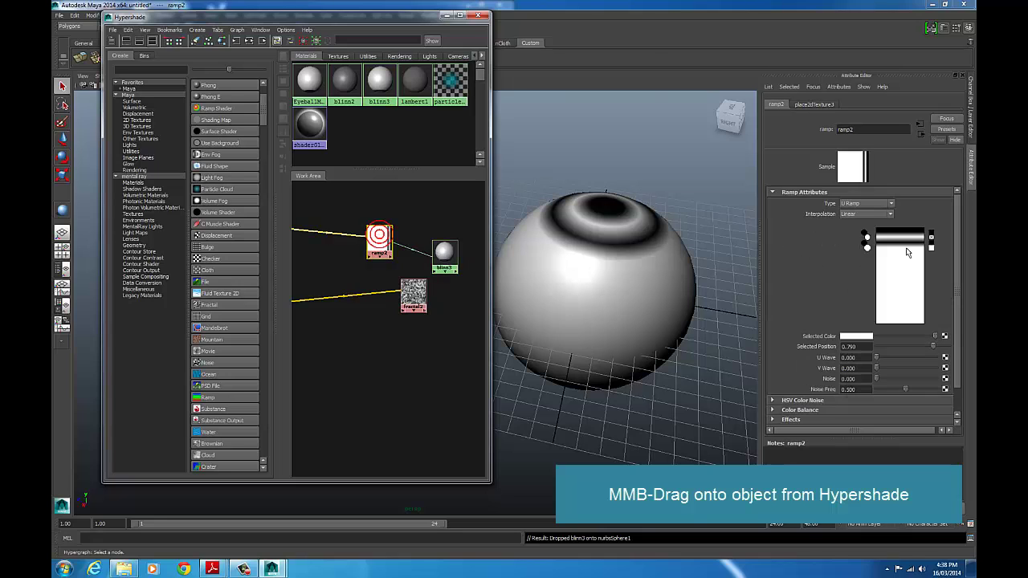
drag(866, 243, 867, 246)
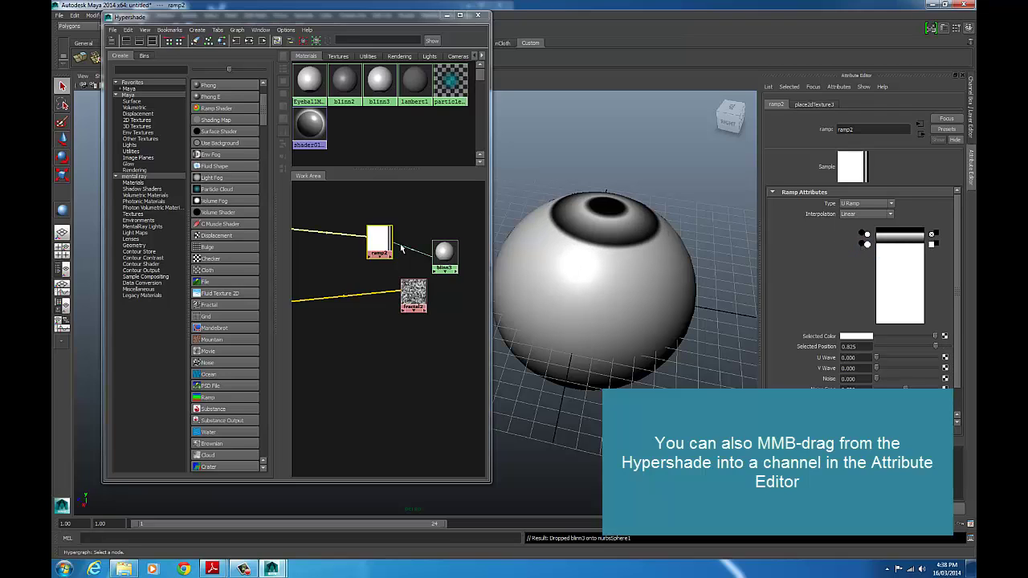
drag(445, 254, 379, 241)
scroll(321, 271, down, 3)
scroll(321, 270, up, 3)
- Set fractal2's Color Gain to blue and position fractal2 below ramp2
drag(413, 297, 333, 273)
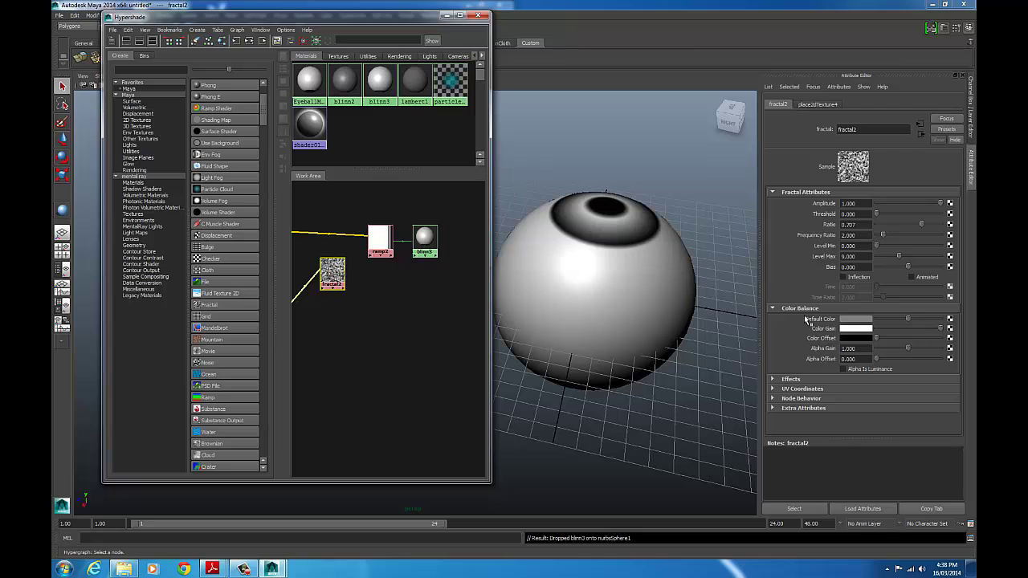
click(861, 330)
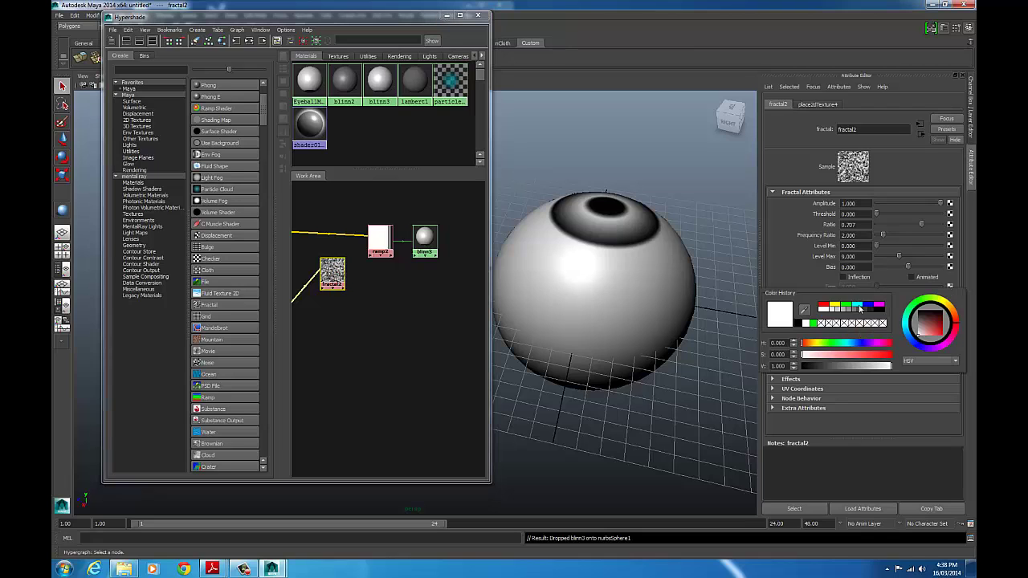
click(866, 307)
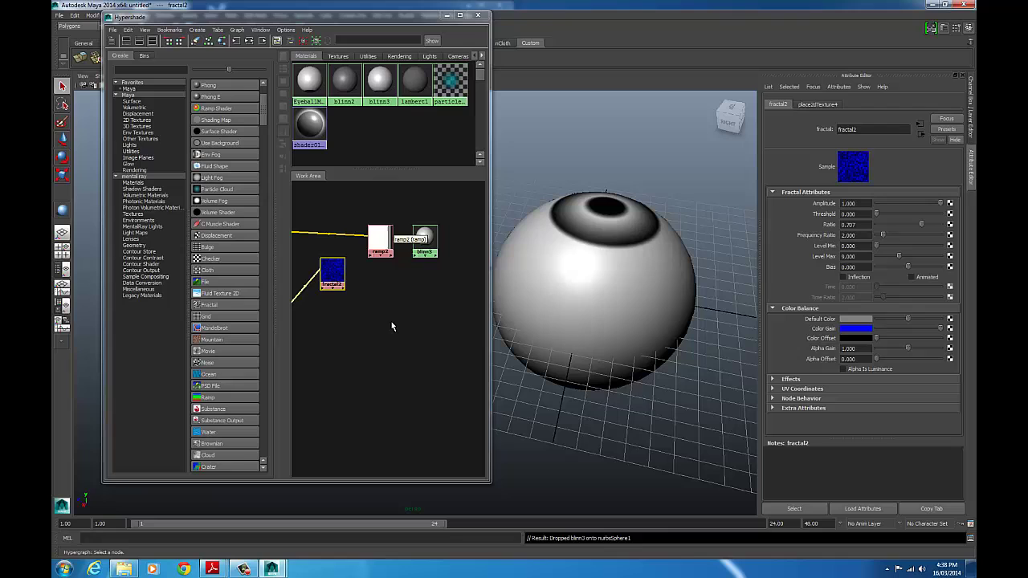
drag(335, 269, 373, 285)
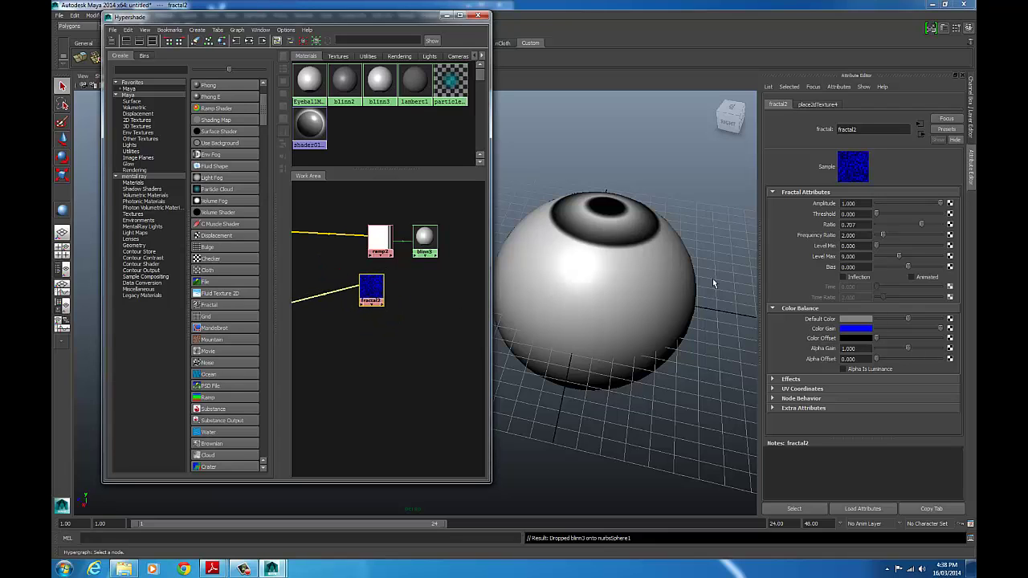
click(634, 240)
click(387, 243)
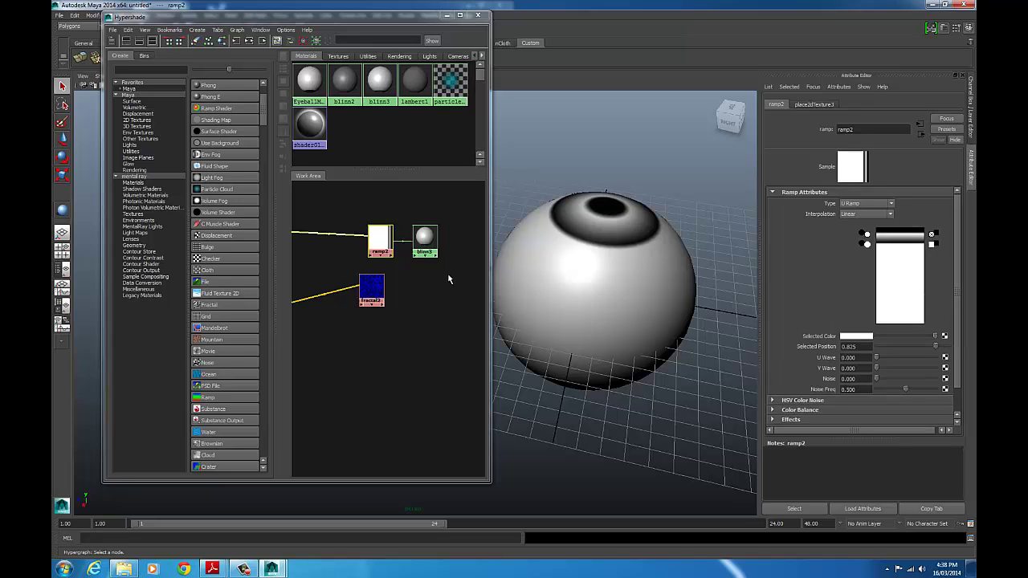
- Connect fractal2's outColor to ramp2's colorEntryList[1].color through the Other... input list
middle_drag(373, 291, 382, 235)
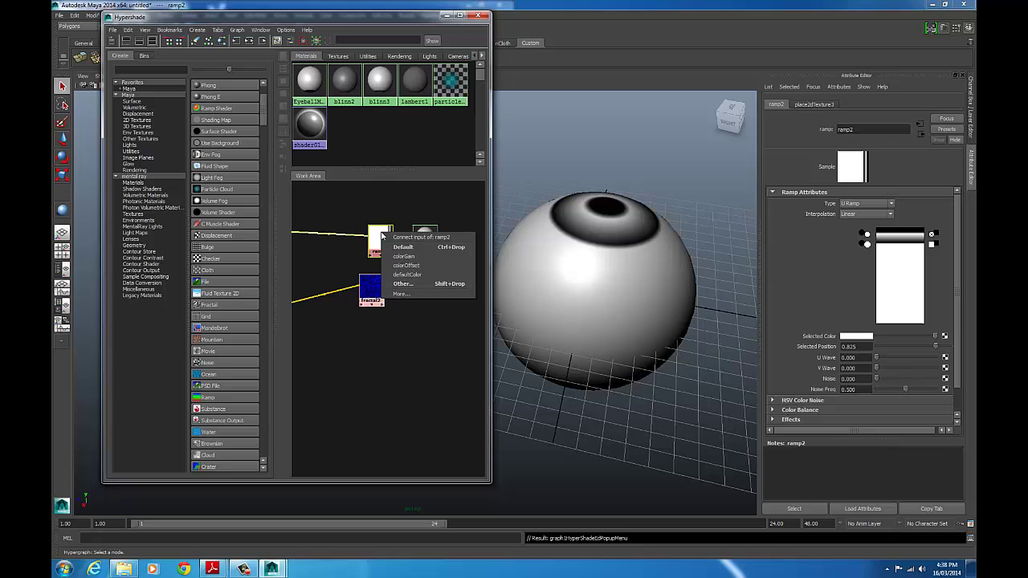
click(401, 294)
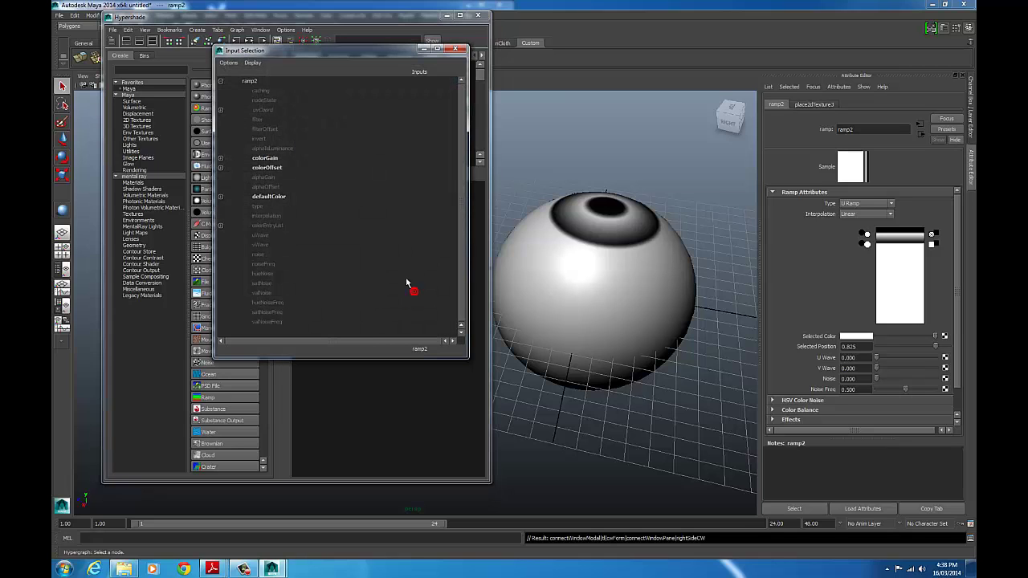
click(221, 226)
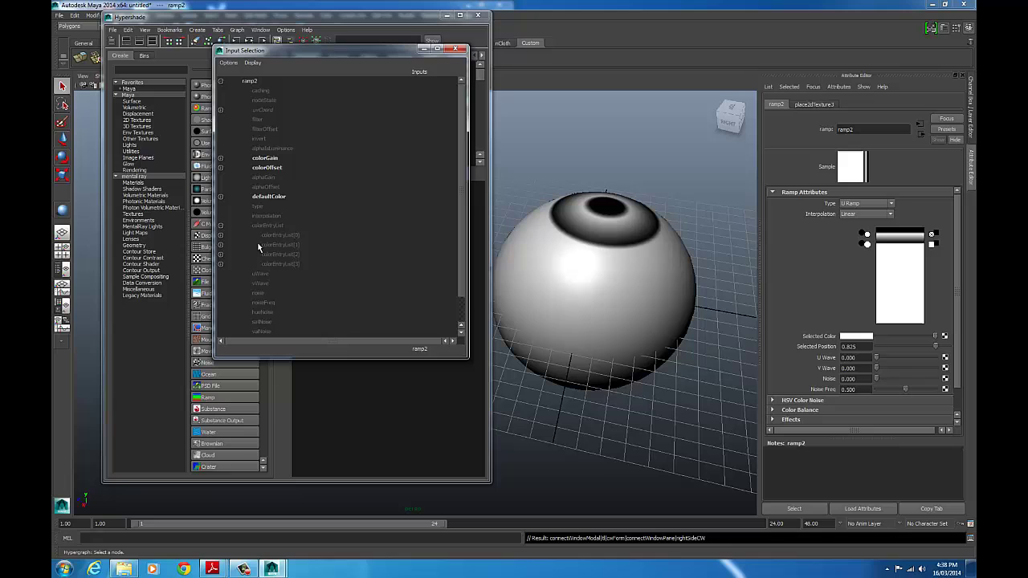
click(221, 245)
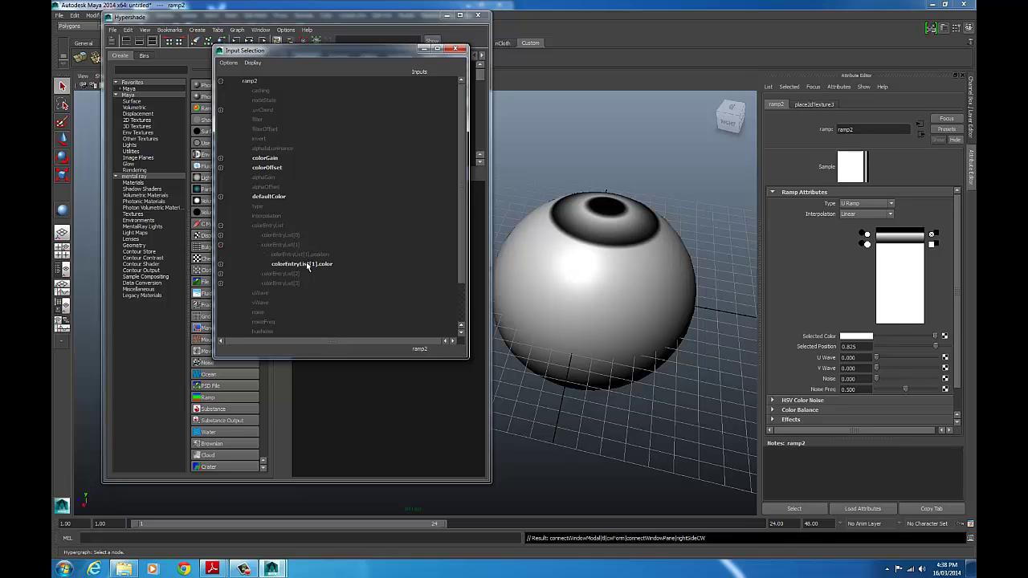
click(305, 265)
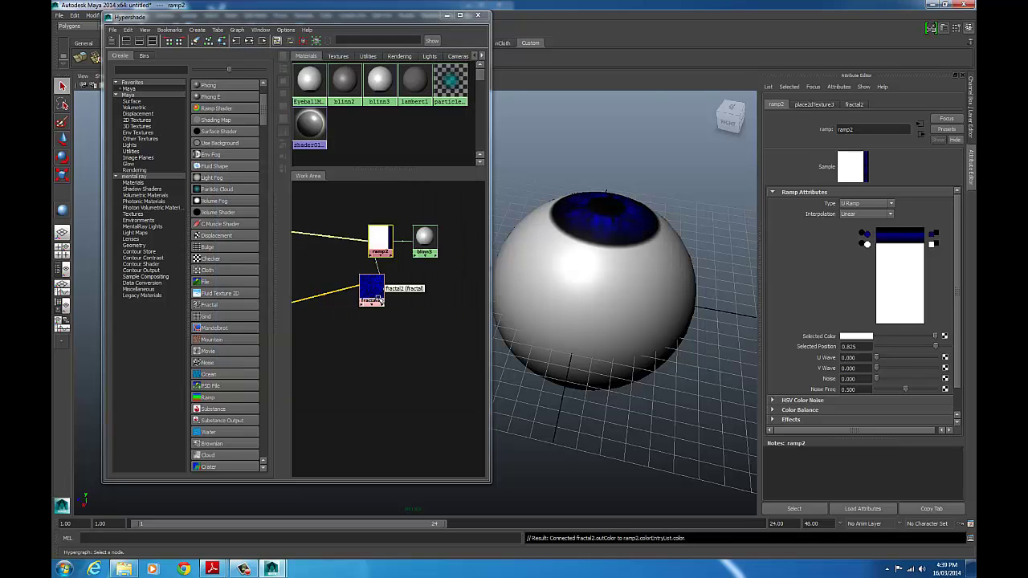
- Move fractal2 above ramp2, view the blue iris up close, and select the eyeball
drag(376, 299, 334, 214)
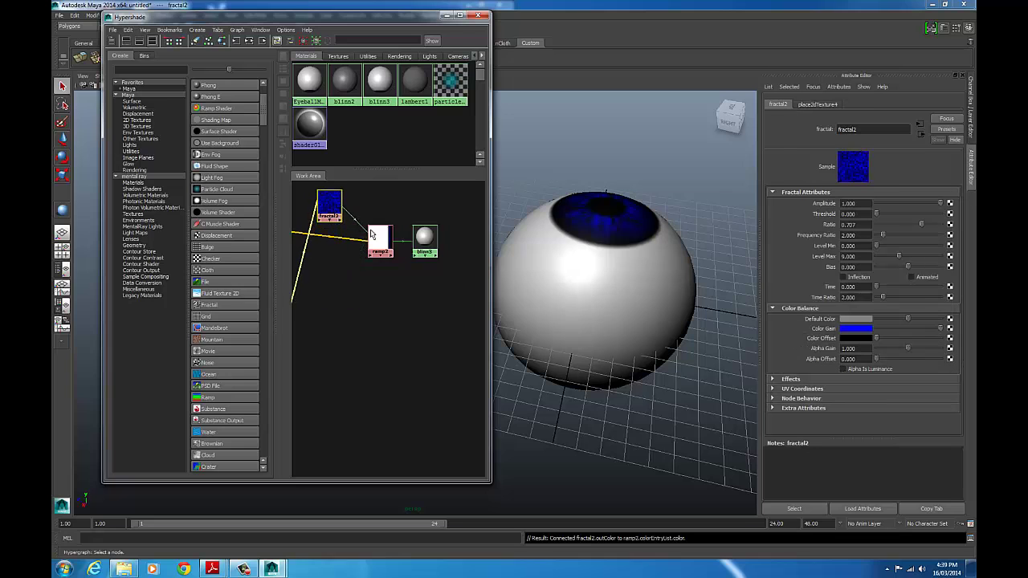
alt+drag(522, 166, 595, 314)
alt+right_drag(595, 314, 657, 291)
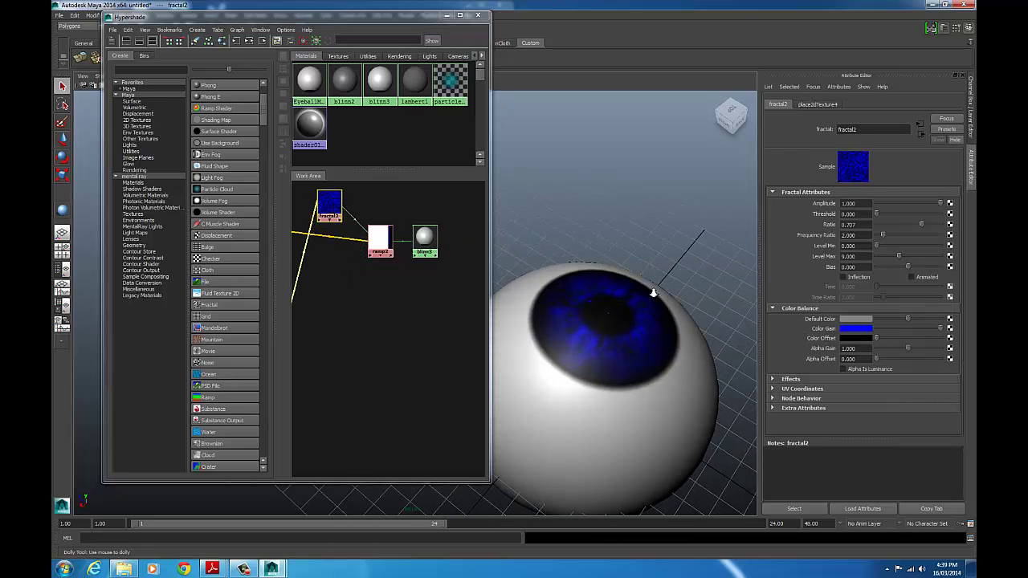
alt+drag(657, 292, 620, 262)
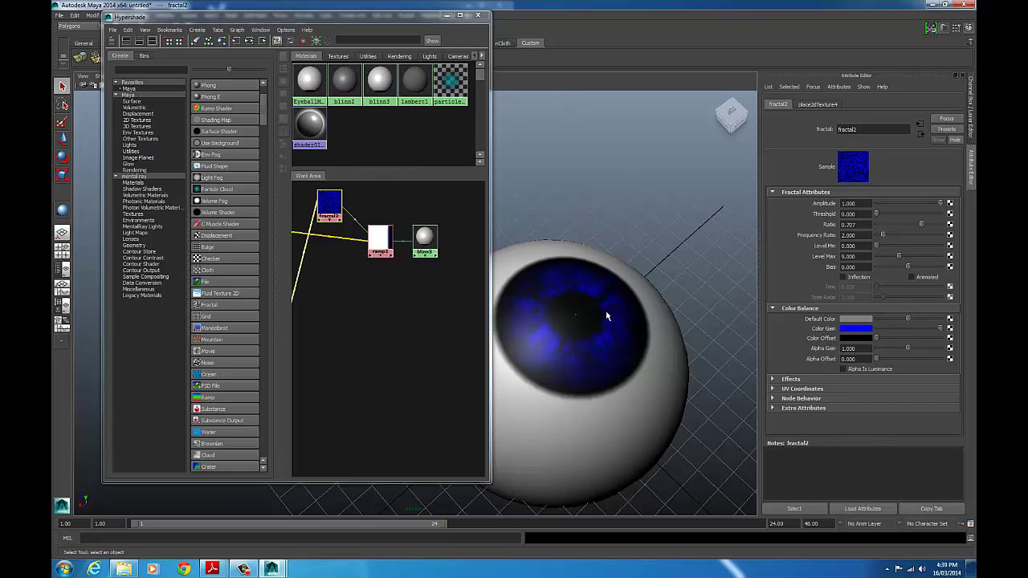
click(540, 278)
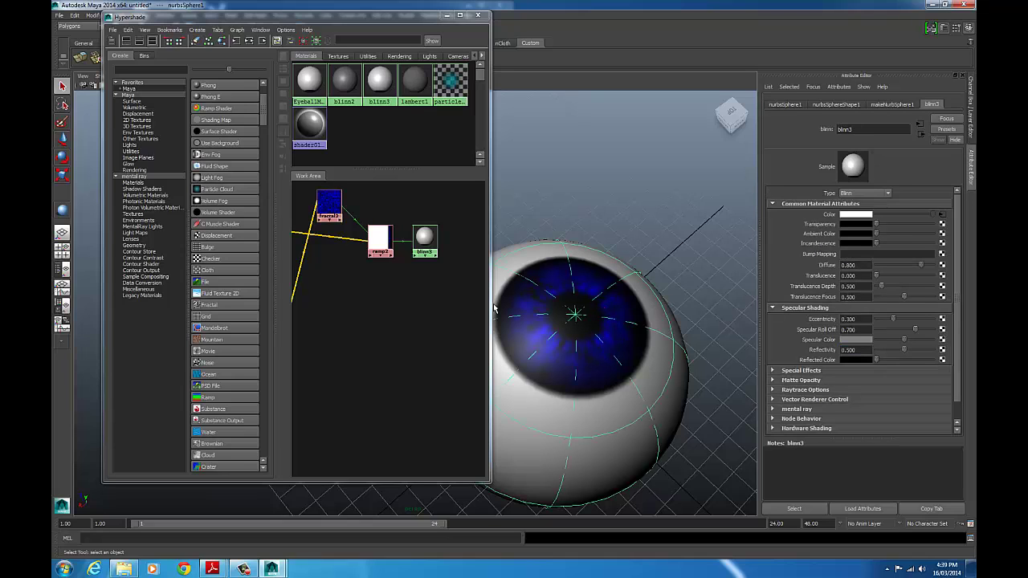
- Frame the network, deselect the eyeball, clear the Hypershade graph and close the window
key(a)
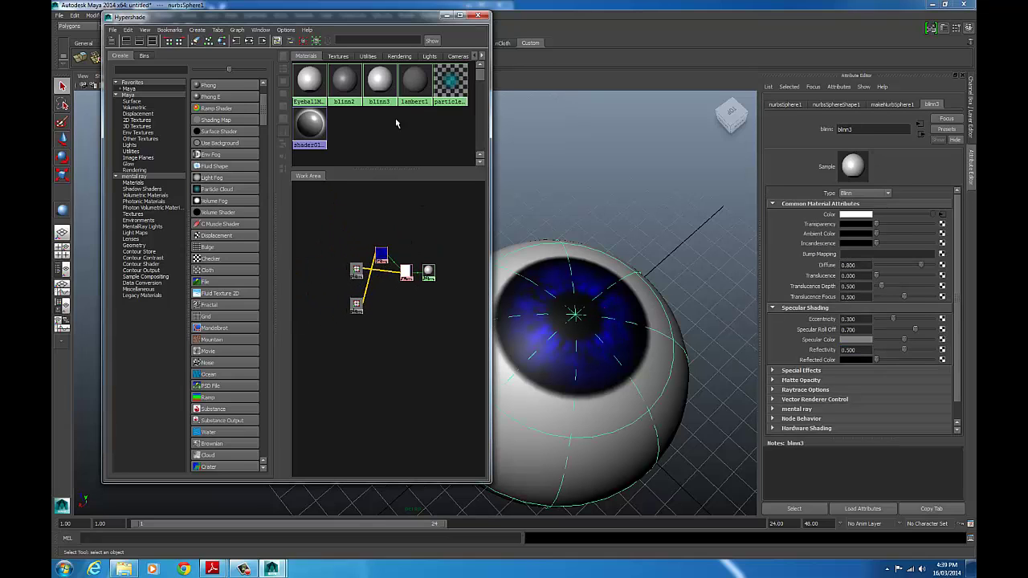
drag(291, 18, 250, 9)
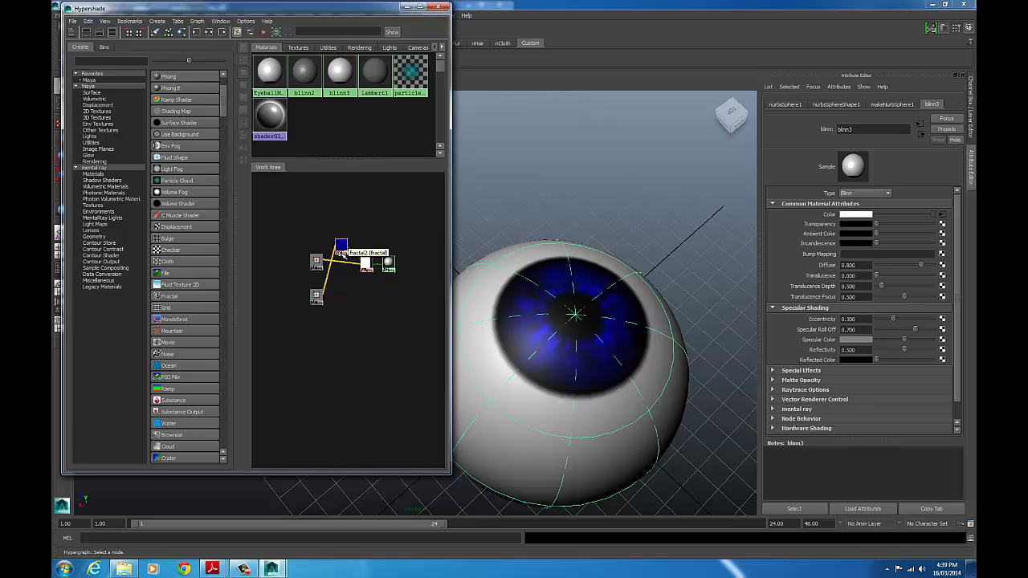
click(567, 188)
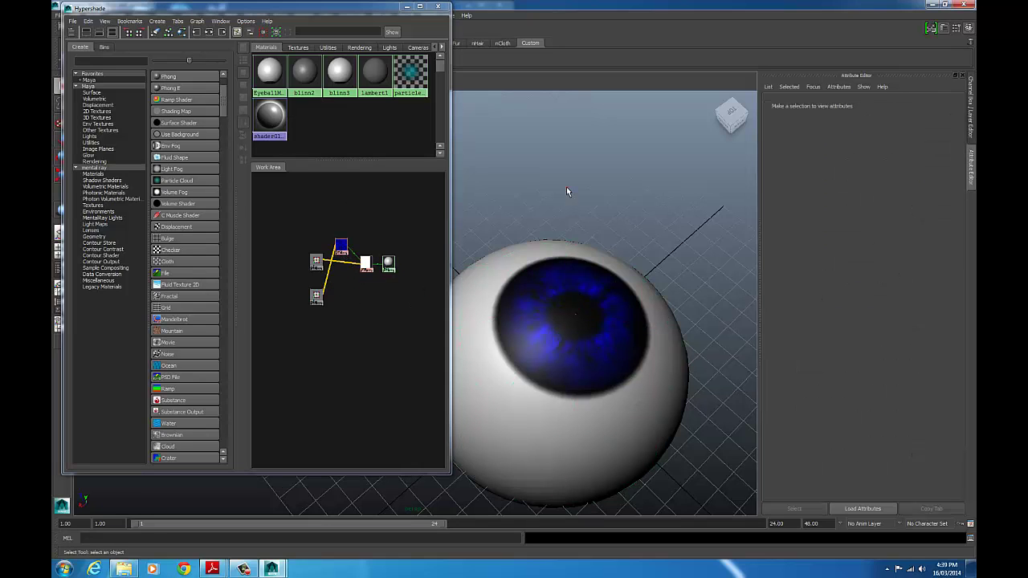
click(167, 32)
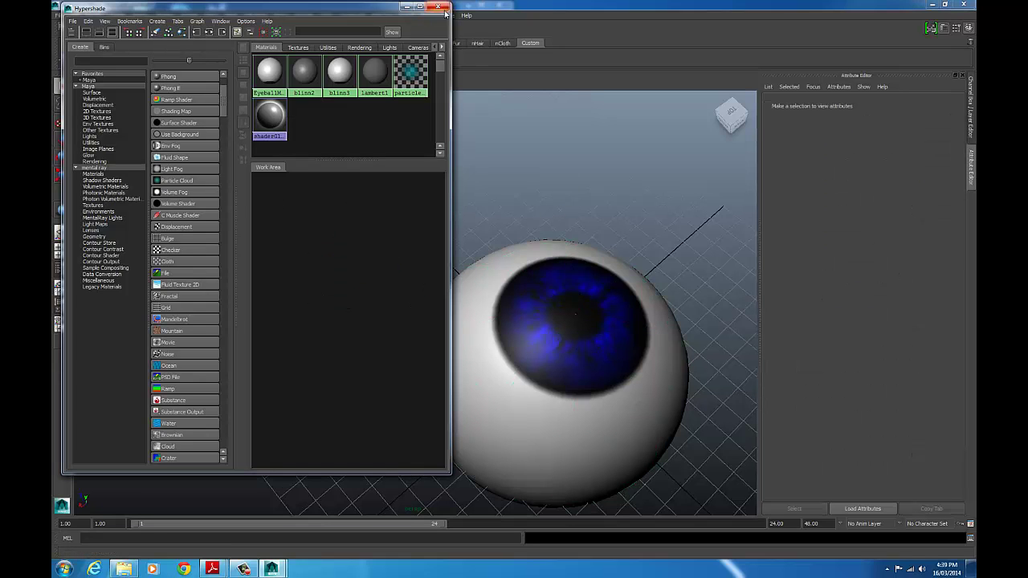
click(438, 6)
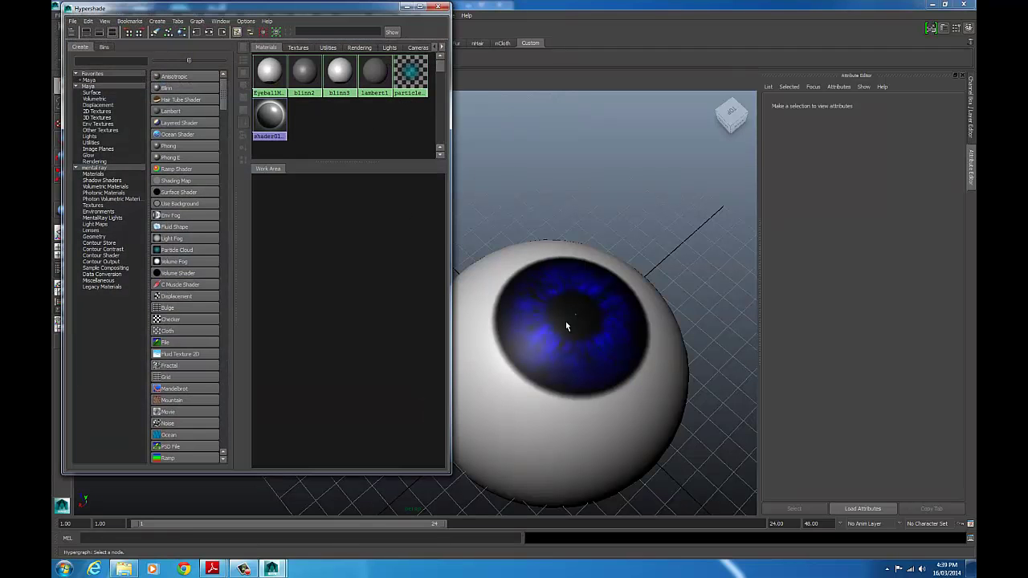
- Graph the selected eyeball sphere's shading network and display fractal2's settings
click(596, 328)
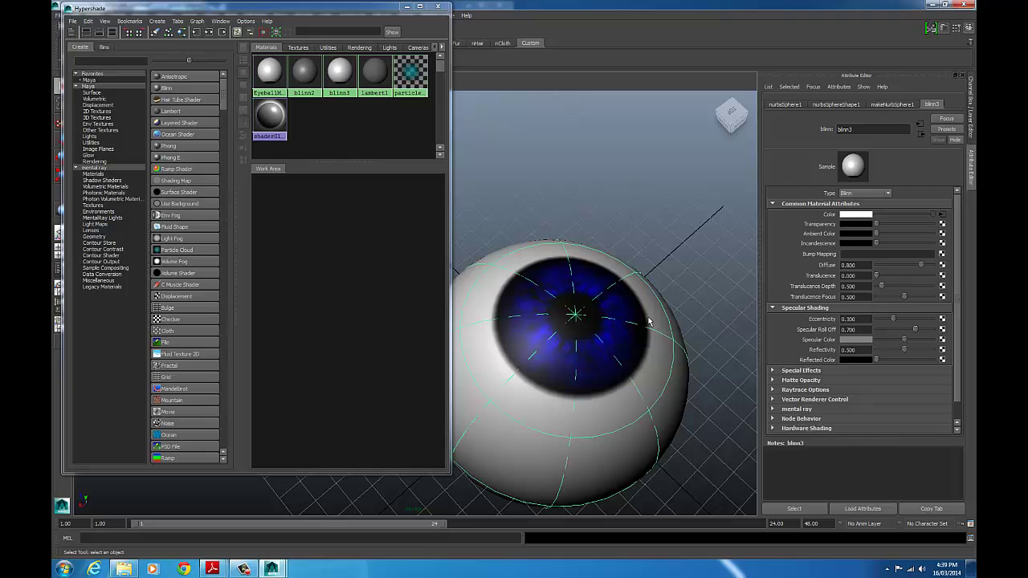
click(168, 32)
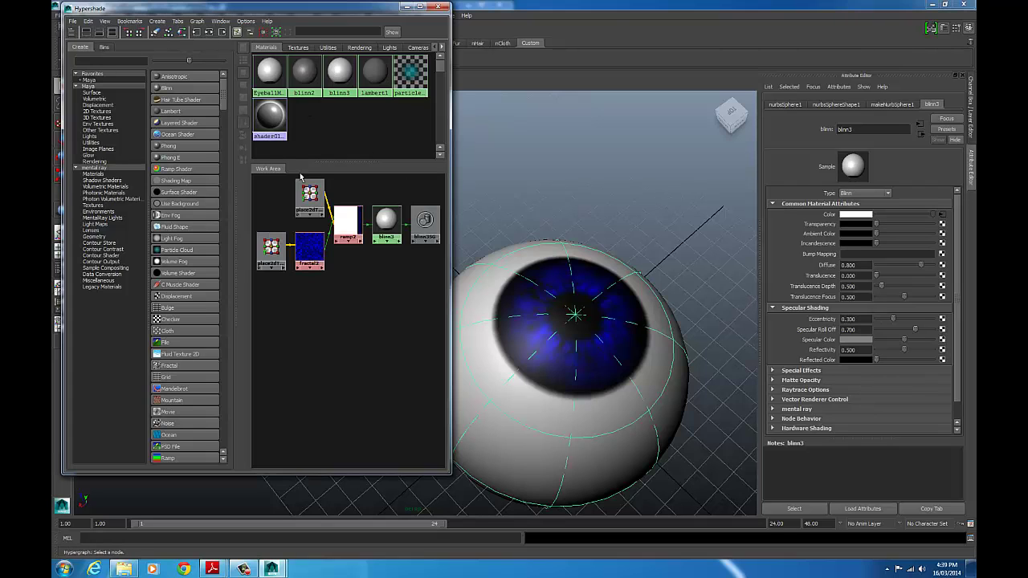
drag(427, 299, 265, 175)
click(372, 310)
click(314, 250)
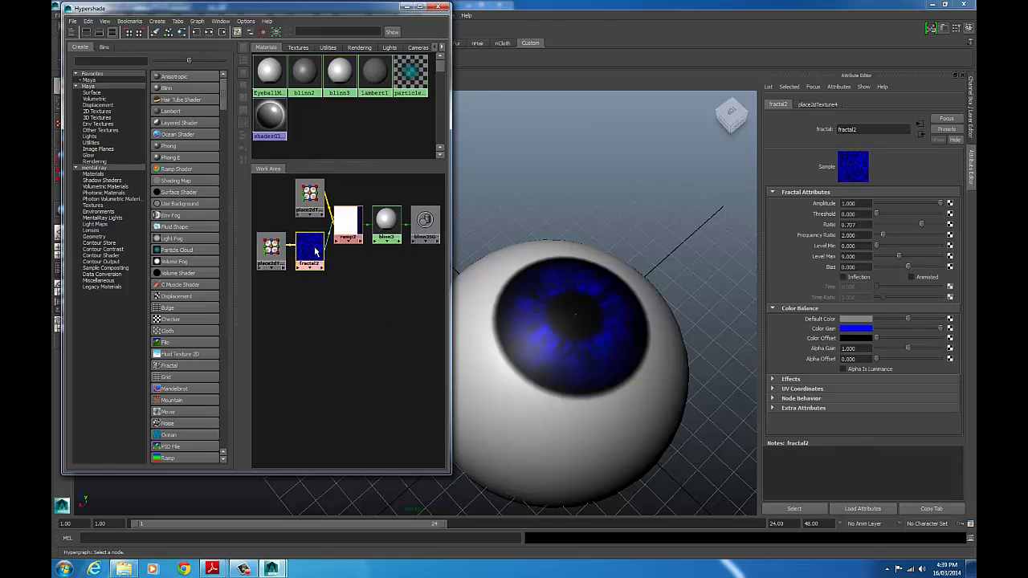